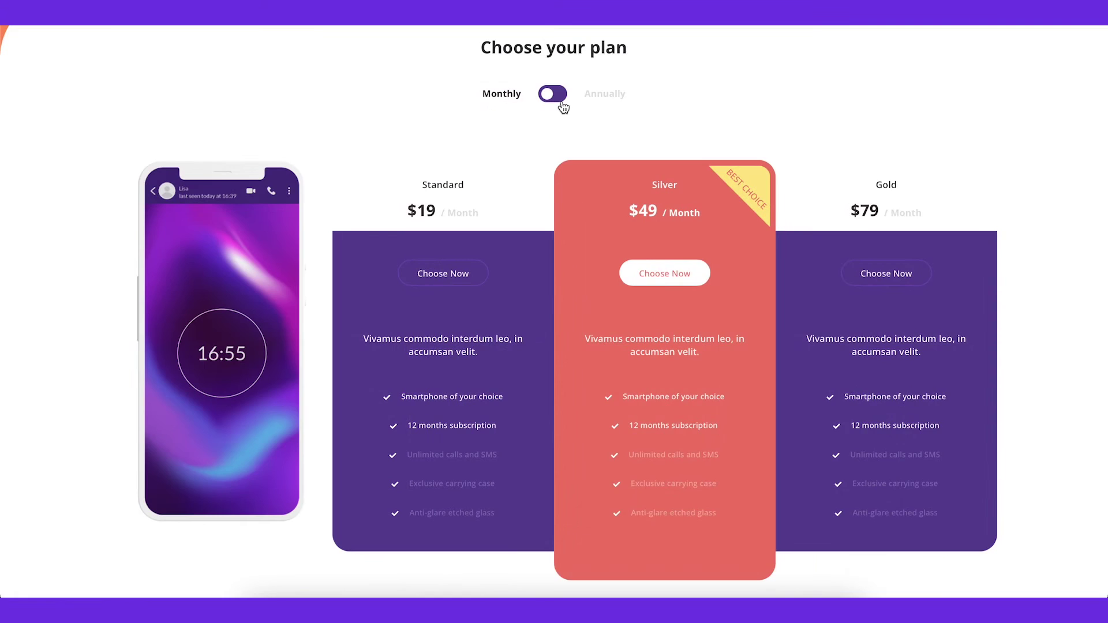
- Switch the Choose your plan table to annual prices: Standard $199, Silver $499, Premium $599
{"action": "left_click", "coordinate": [561, 105]}
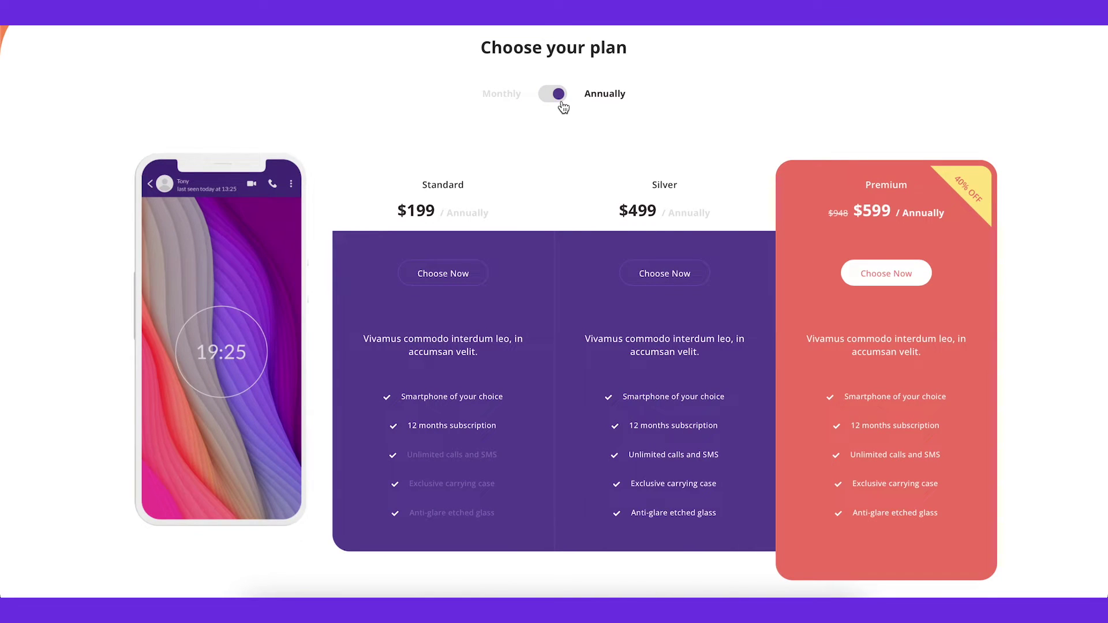
- Switch the demo back to monthly, then lighten the purple price text colour
{"action": "left_click", "coordinate": [562, 104]}
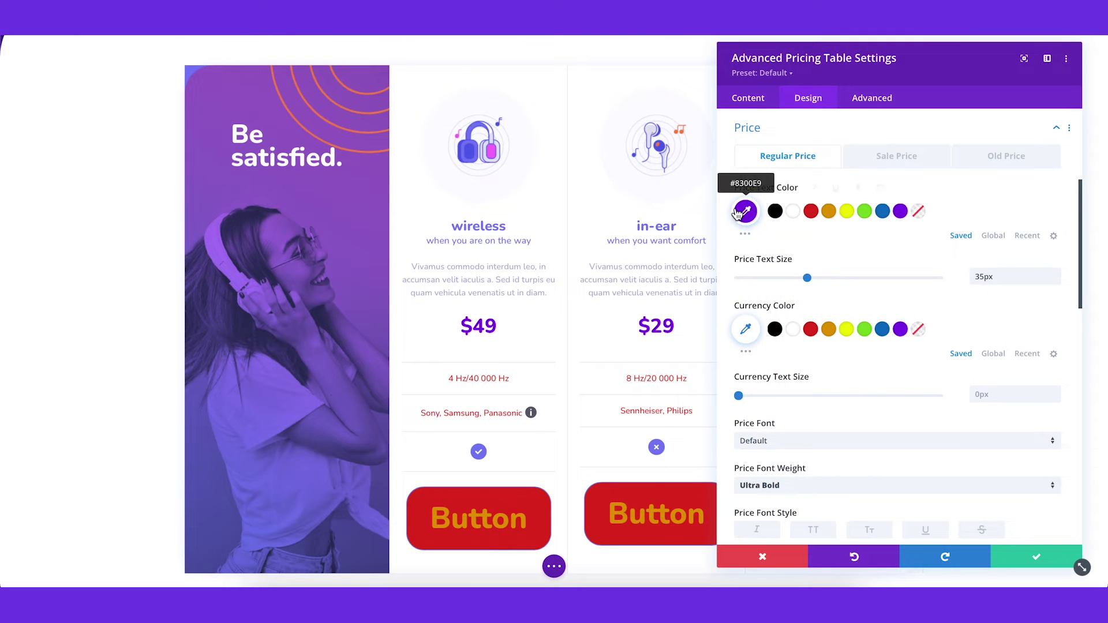
{"action": "left_click", "coordinate": [743, 212]}
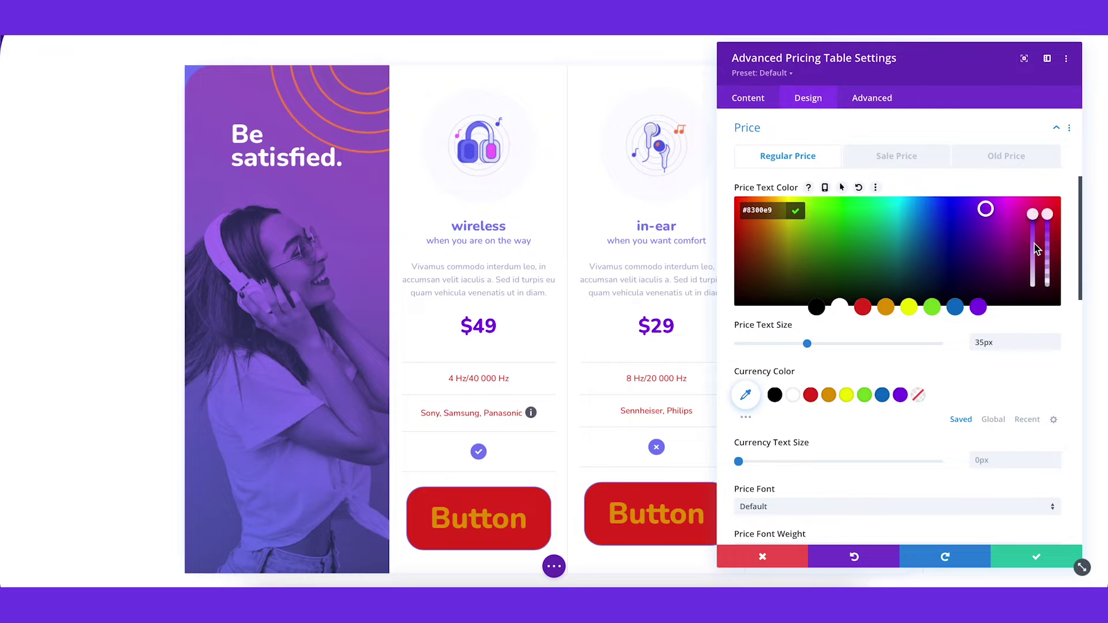
{"action": "left_click_drag", "start_coordinate": [1034, 243], "coordinate": [1033, 238]}
{"action": "left_click", "coordinate": [1038, 176]}
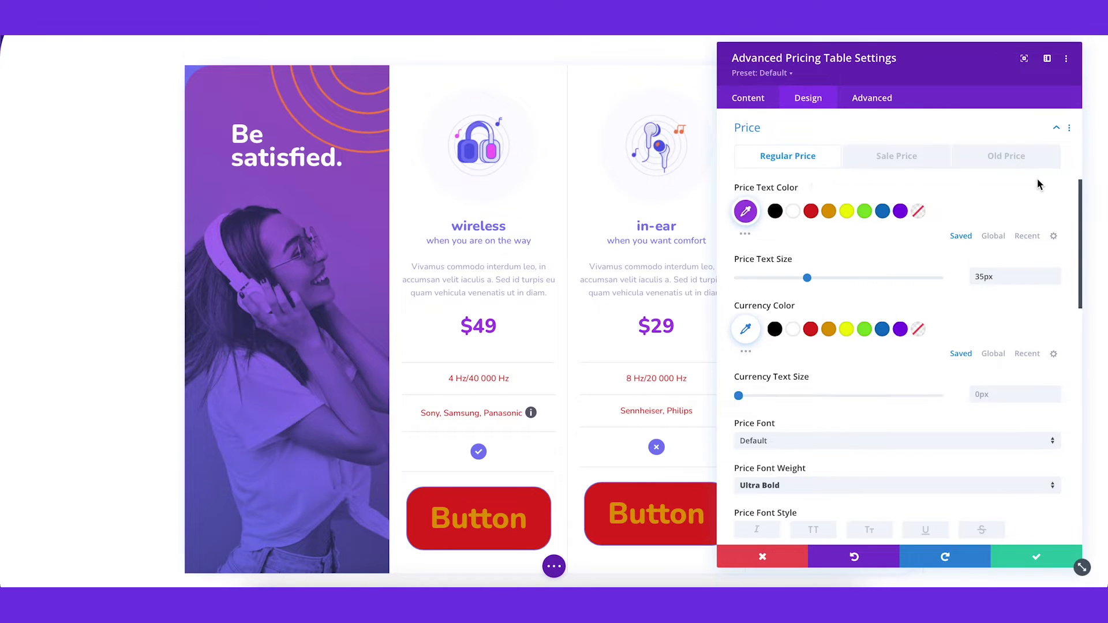
{"action": "scroll", "coordinate": [779, 292], "scroll_direction": "up", "scroll_amount": 3}
- Make feature text purple and buttons 31px with purple text on a white background
{"action": "left_click", "coordinate": [779, 292]}
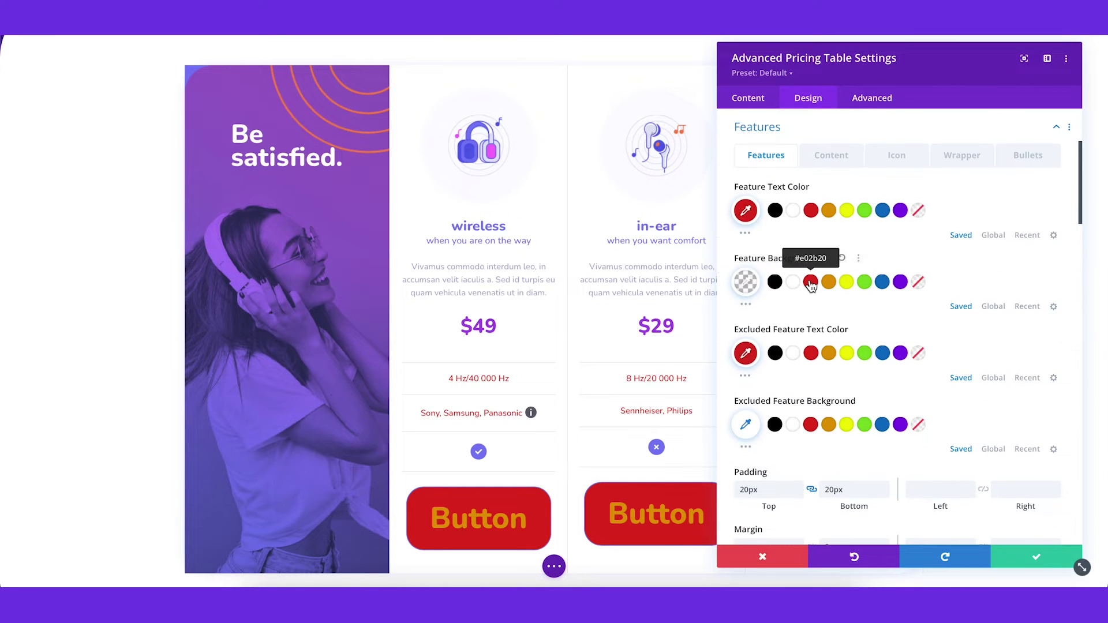
{"action": "left_click", "coordinate": [901, 211]}
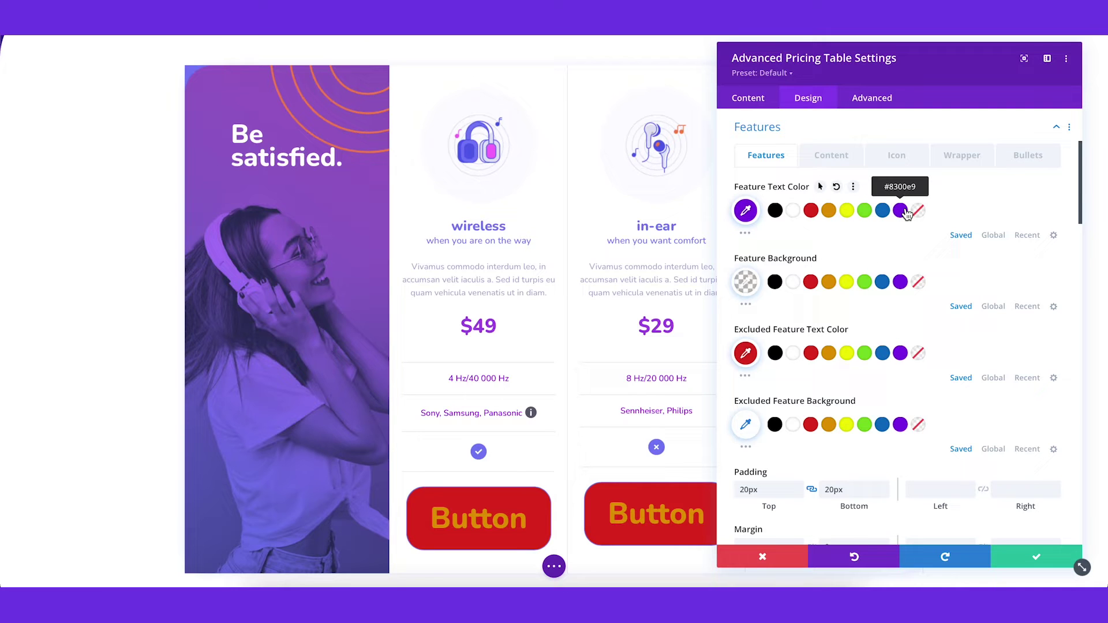
{"action": "scroll", "coordinate": [874, 303], "scroll_direction": "down", "scroll_amount": 5}
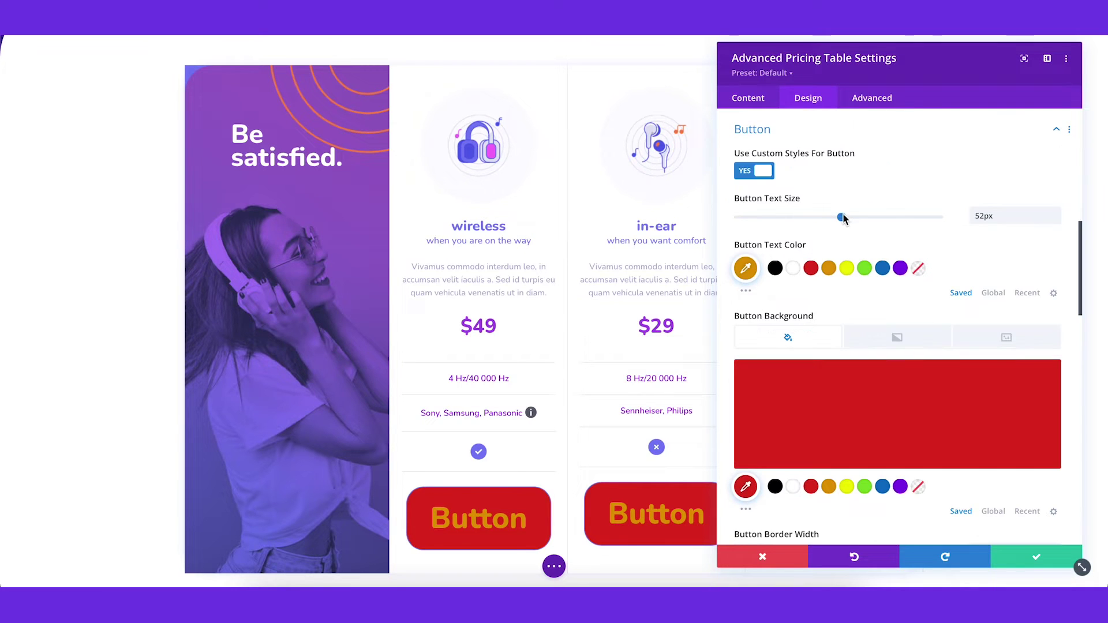
{"action": "left_click_drag", "start_coordinate": [841, 217], "coordinate": [800, 214]}
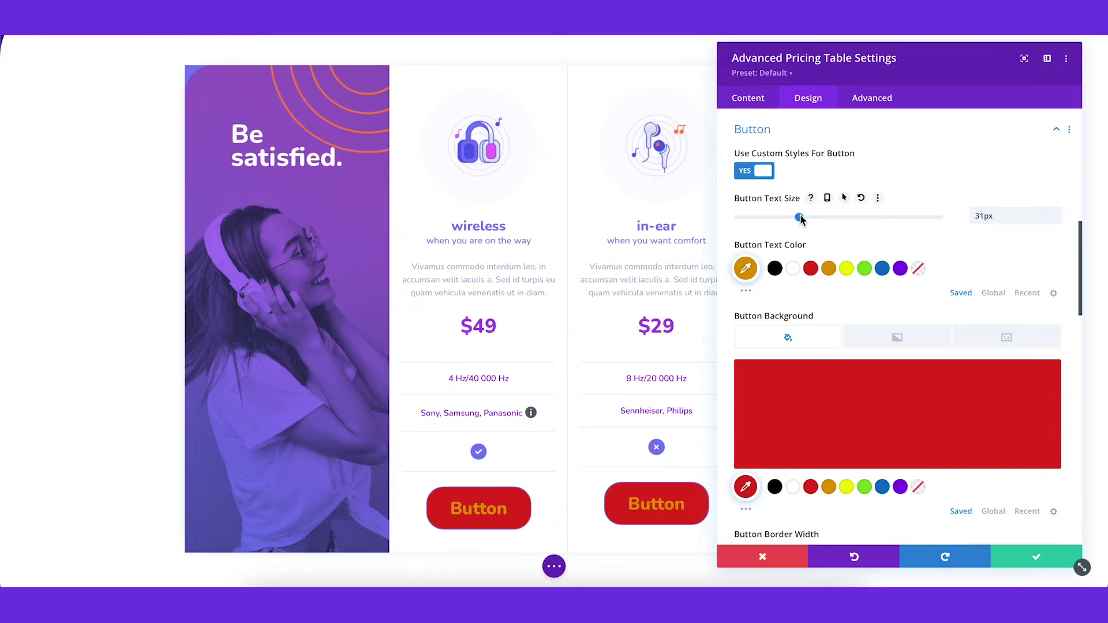
{"action": "left_click", "coordinate": [899, 270]}
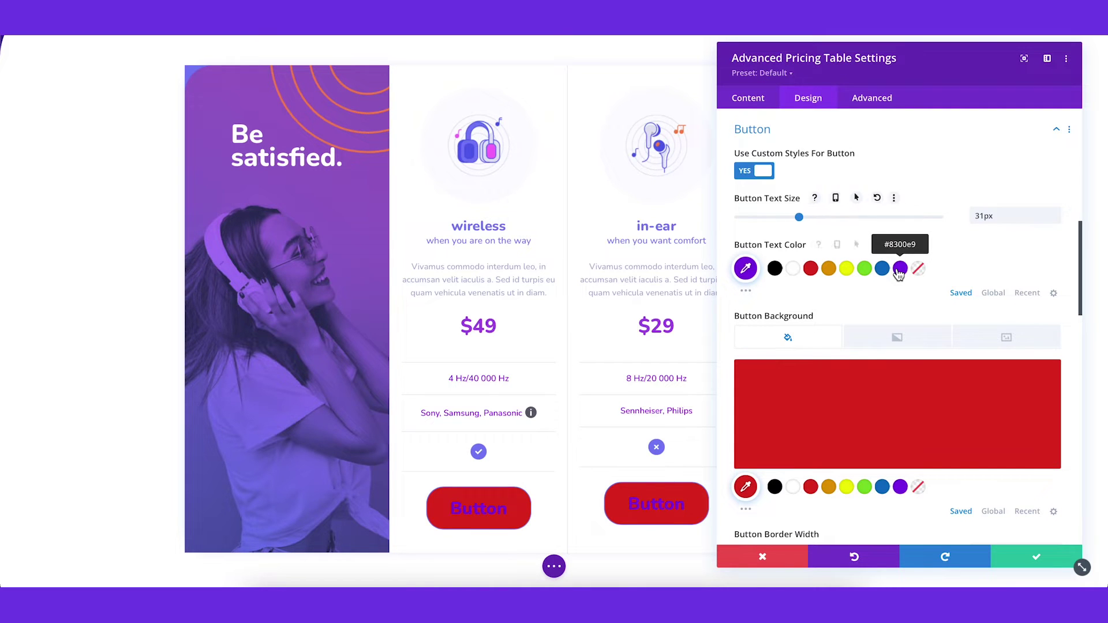
{"action": "left_click", "coordinate": [793, 492]}
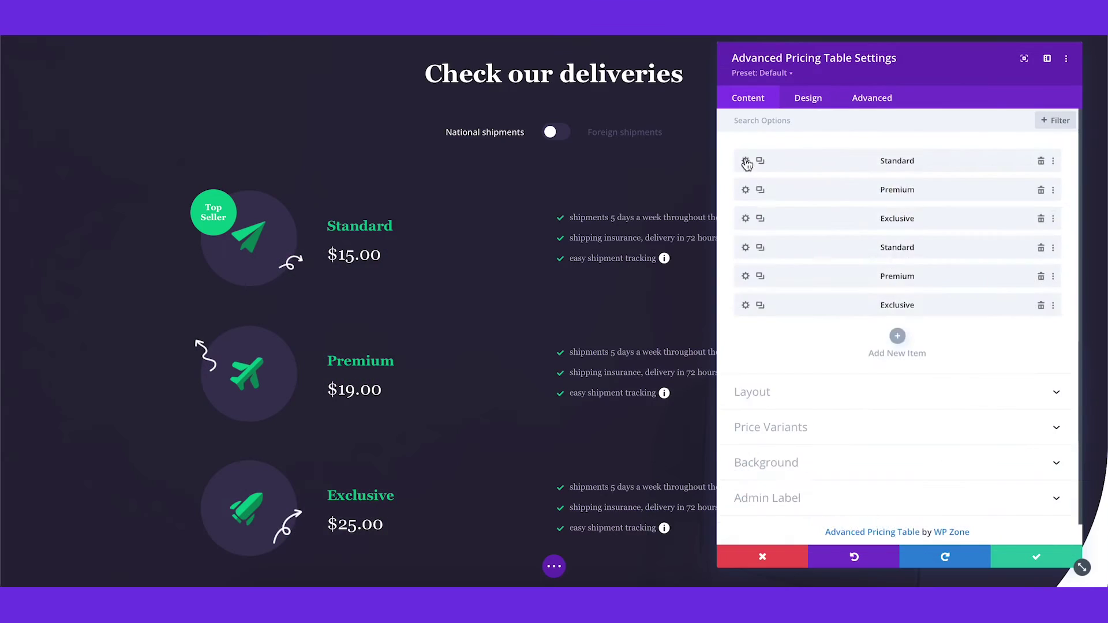
- Retitle the option Normal and put Exclusive on sale from $19.99 to a green $5.99
{"action": "left_click", "coordinate": [744, 161]}
{"action": "double_click", "coordinate": [783, 191]}
{"action": "type", "text": "N"}
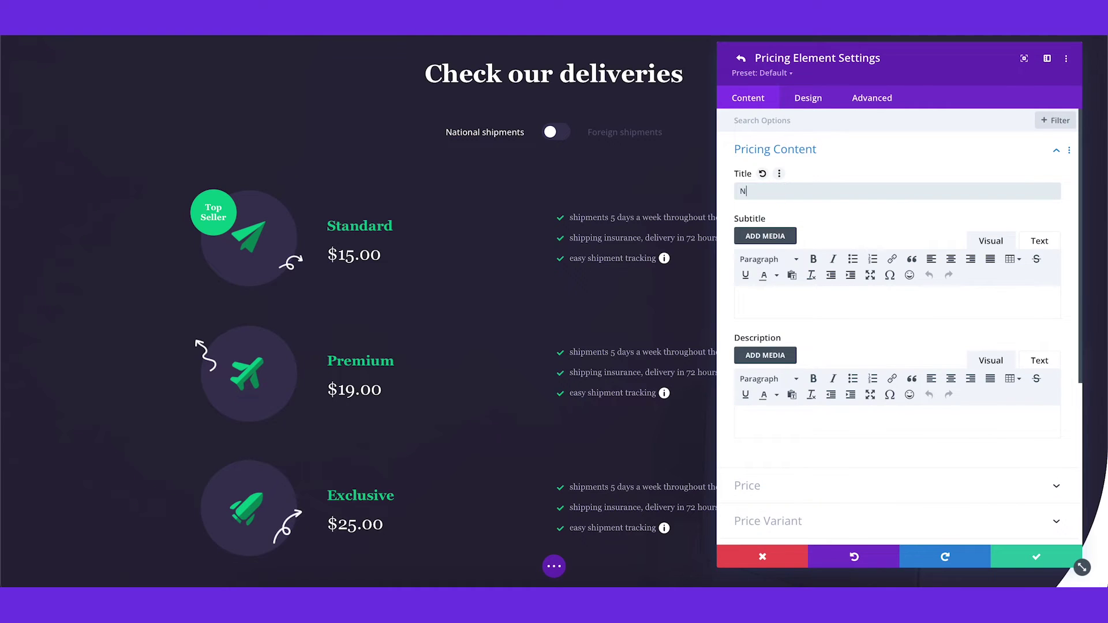
{"action": "type", "text": "ormal"}
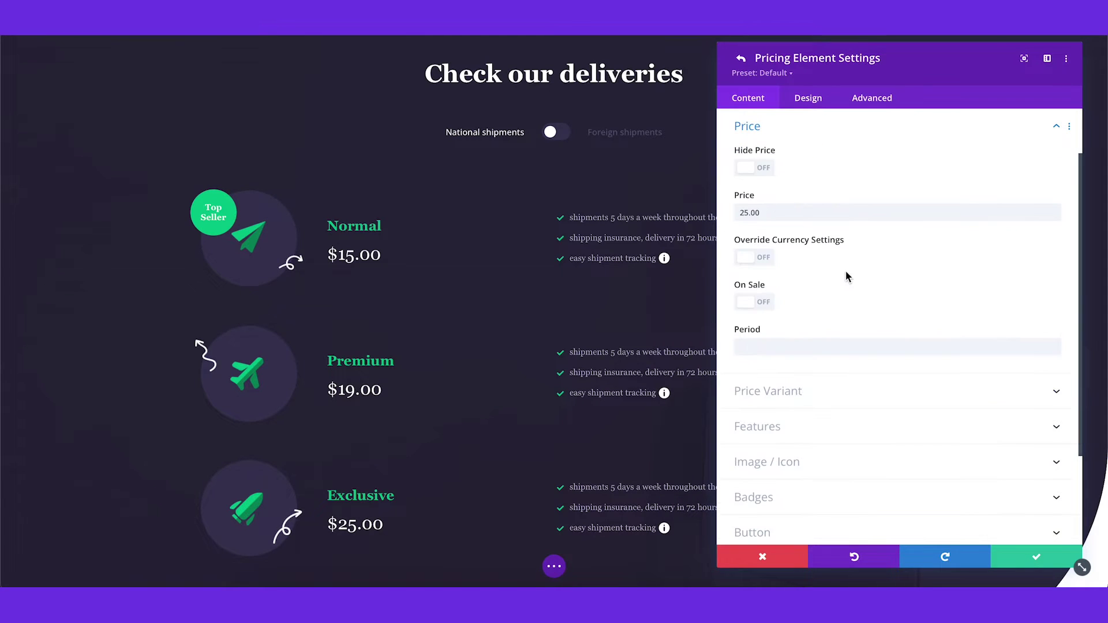
{"action": "type", "text": "19.99"}
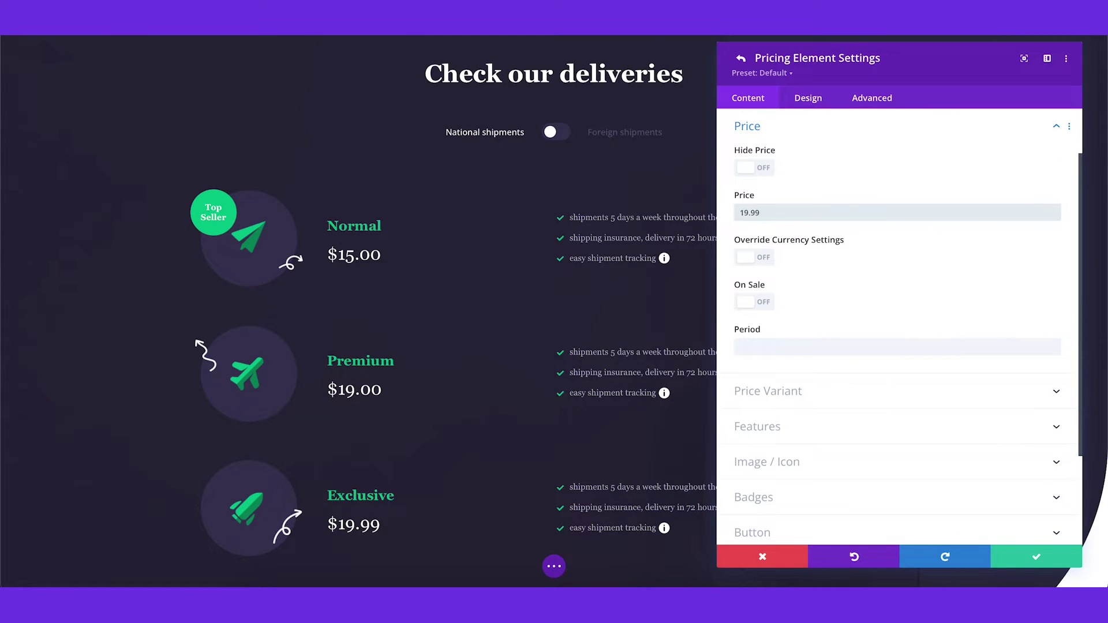
{"action": "scroll", "coordinate": [953, 251], "scroll_direction": "down", "scroll_amount": 2}
{"action": "left_click", "coordinate": [745, 196]}
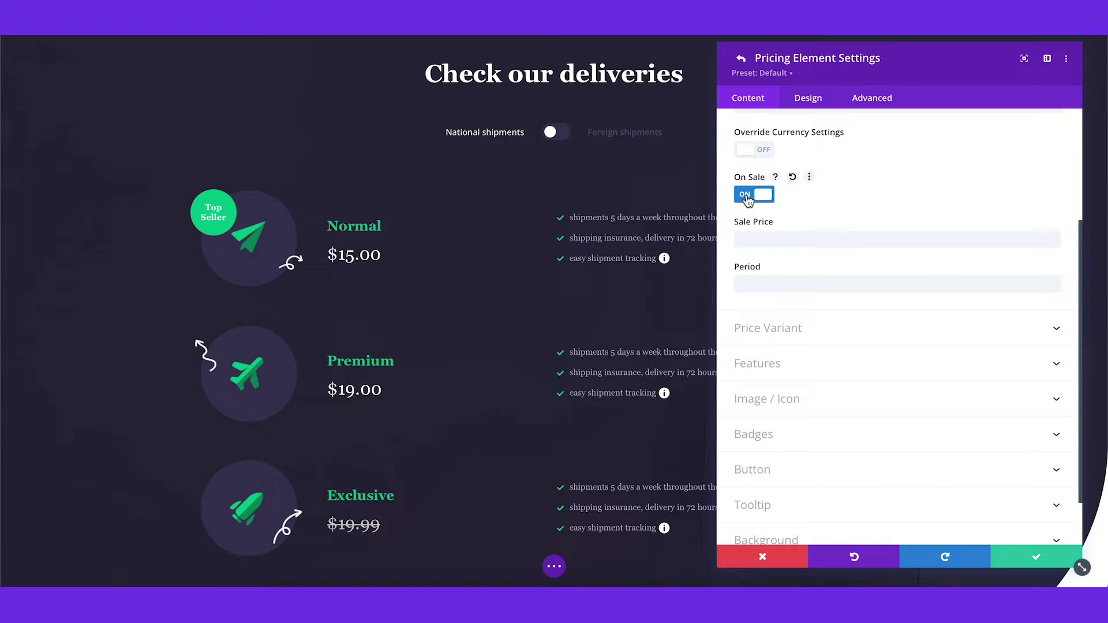
{"action": "left_click", "coordinate": [753, 240]}
{"action": "type", "text": "5"}
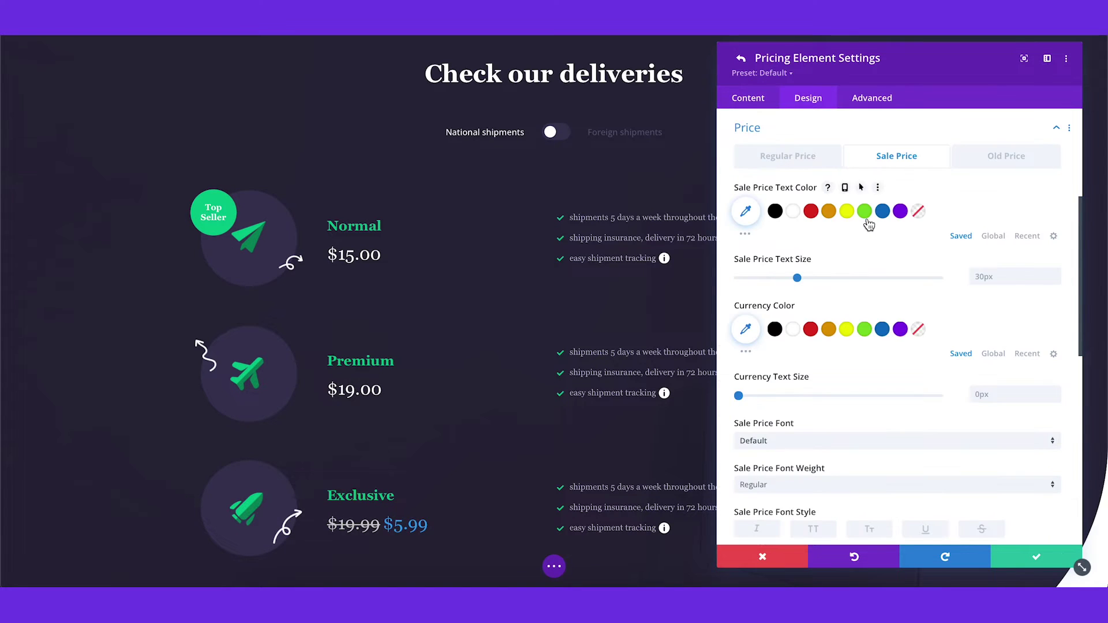
{"action": "left_click", "coordinate": [866, 217]}
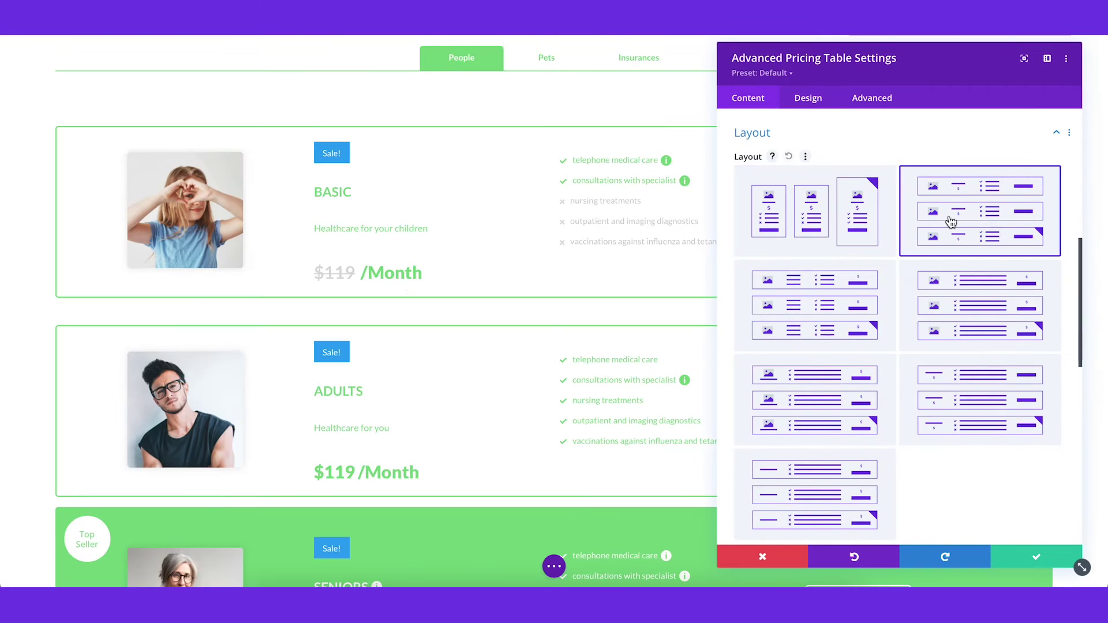
- Try the horizontal row layouts and settle on the final row layout without images
{"action": "left_click", "coordinate": [822, 305]}
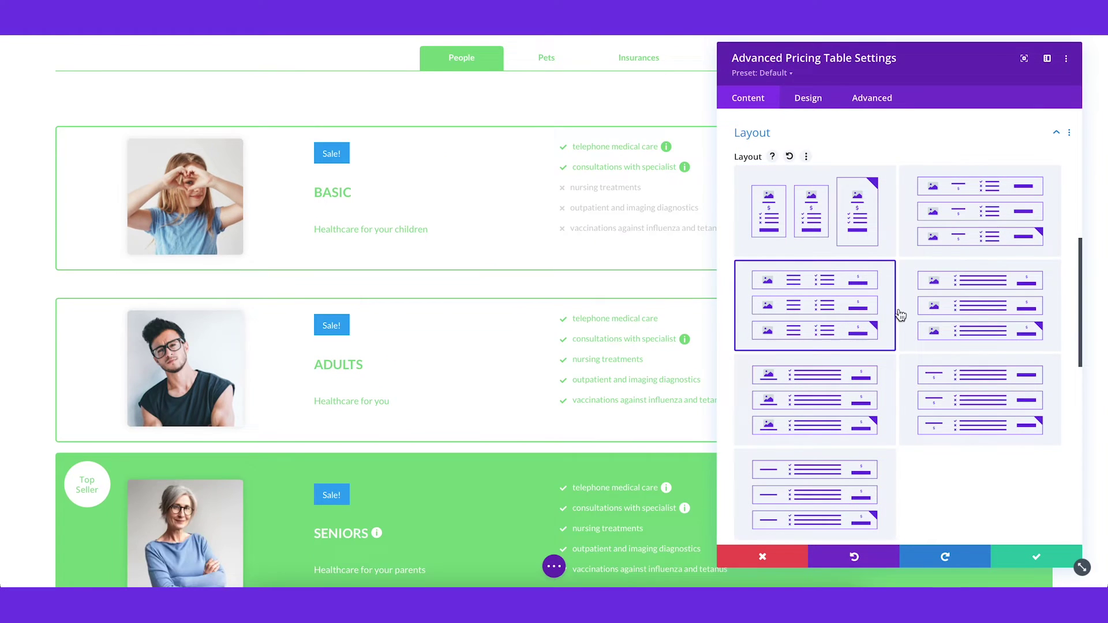
{"action": "left_click", "coordinate": [960, 321]}
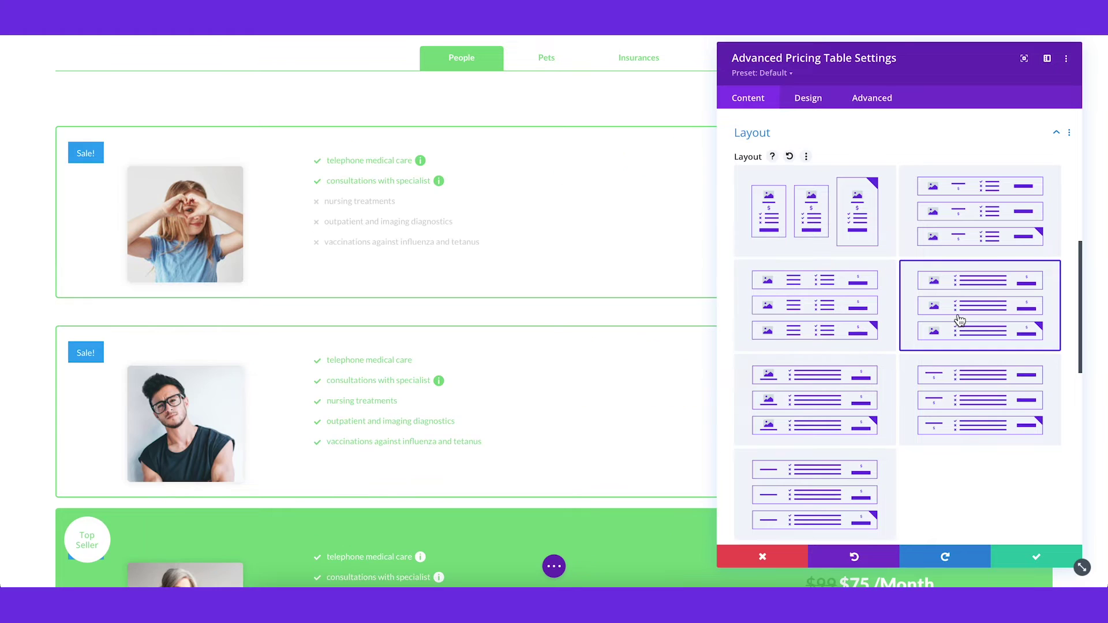
{"action": "left_click", "coordinate": [818, 416]}
{"action": "left_click", "coordinate": [947, 427]}
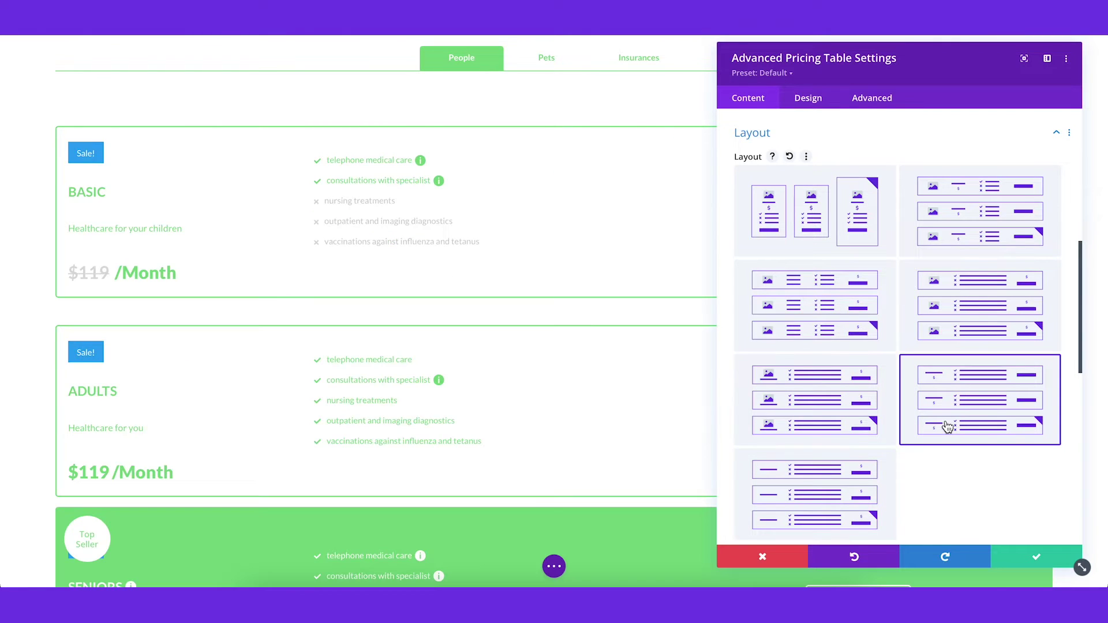
{"action": "left_click", "coordinate": [861, 496]}
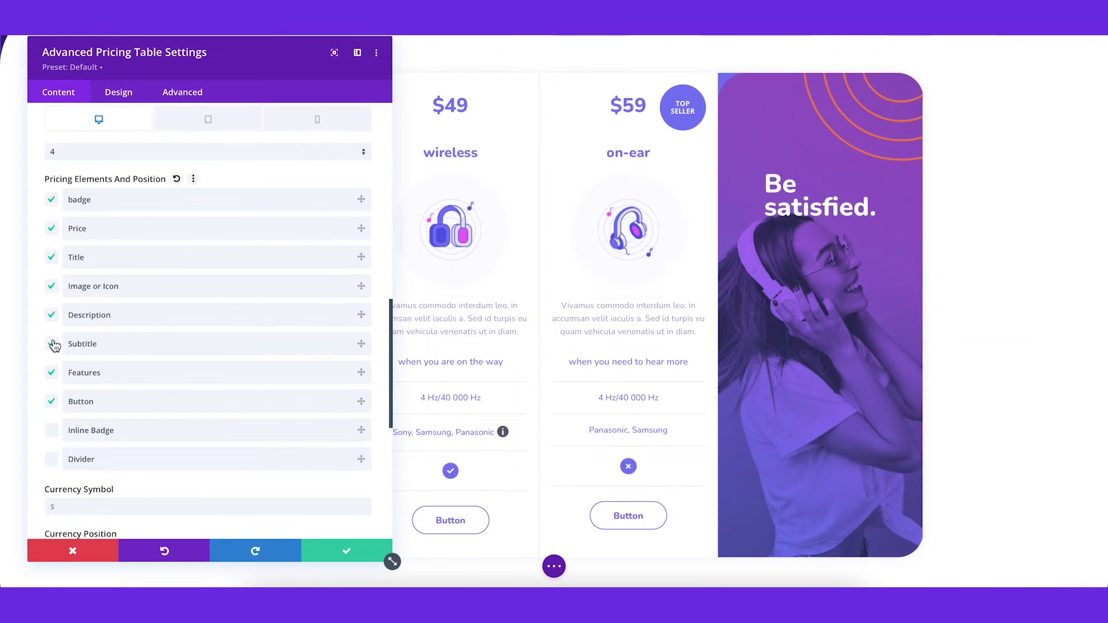
- Hide subtitle and description, move the image below the title and subtitle below the price
{"action": "left_click", "coordinate": [51, 344]}
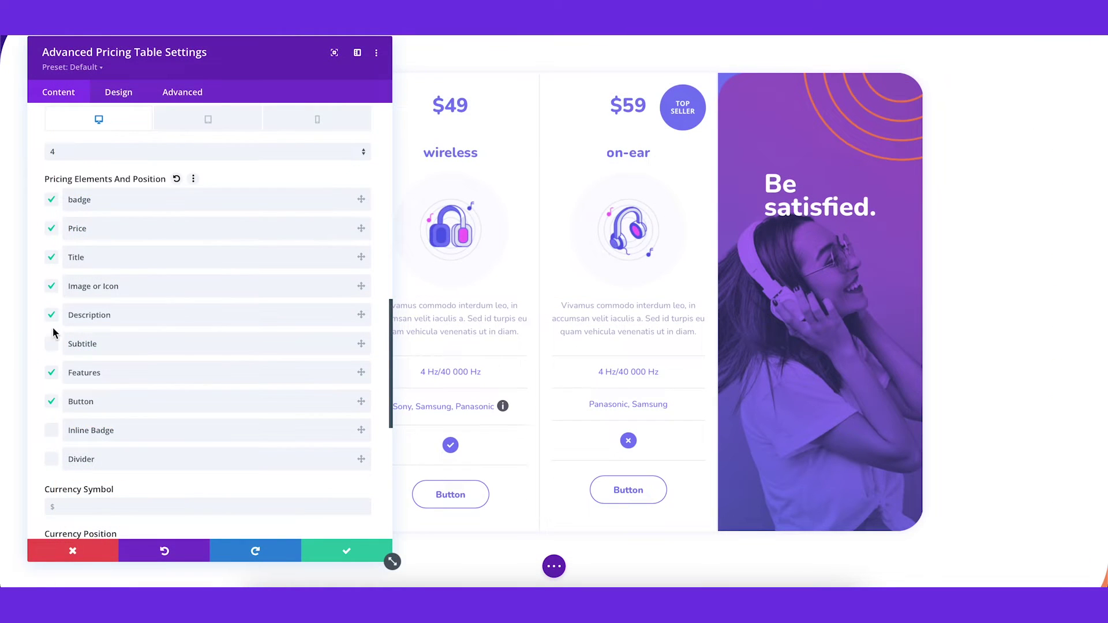
{"action": "left_click", "coordinate": [51, 316]}
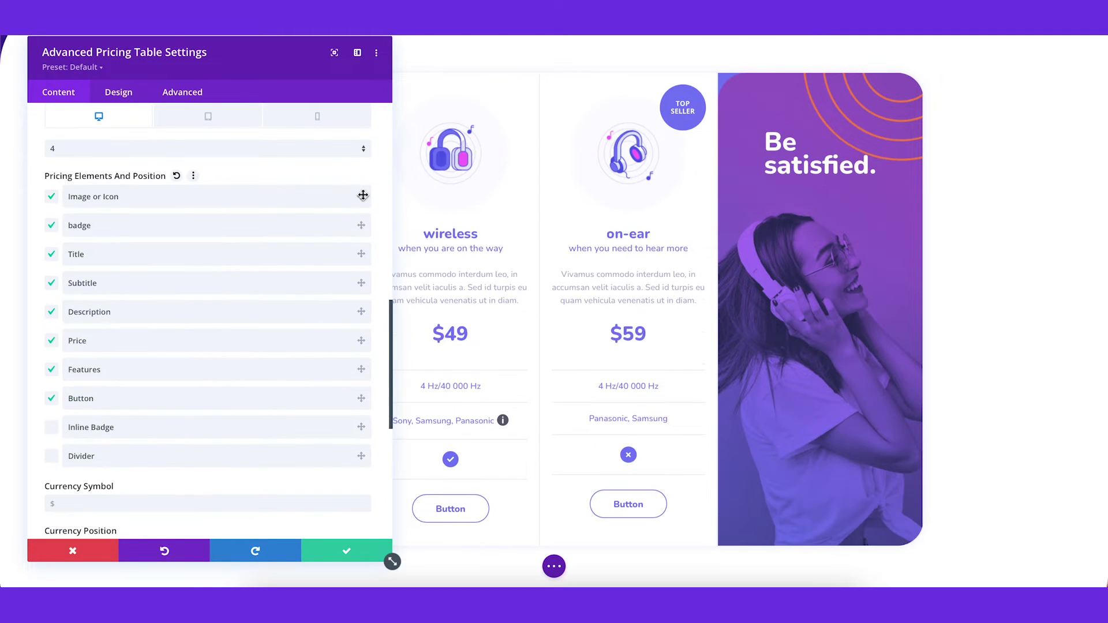
{"action": "left_click_drag", "start_coordinate": [363, 197], "coordinate": [362, 259]}
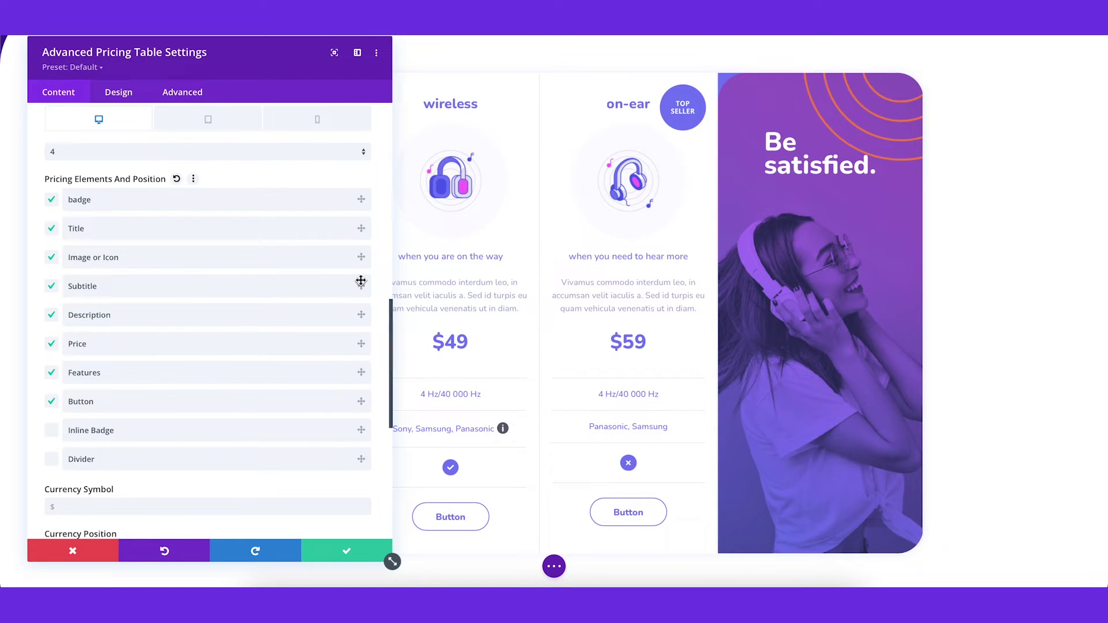
{"action": "left_click_drag", "start_coordinate": [359, 283], "coordinate": [357, 350]}
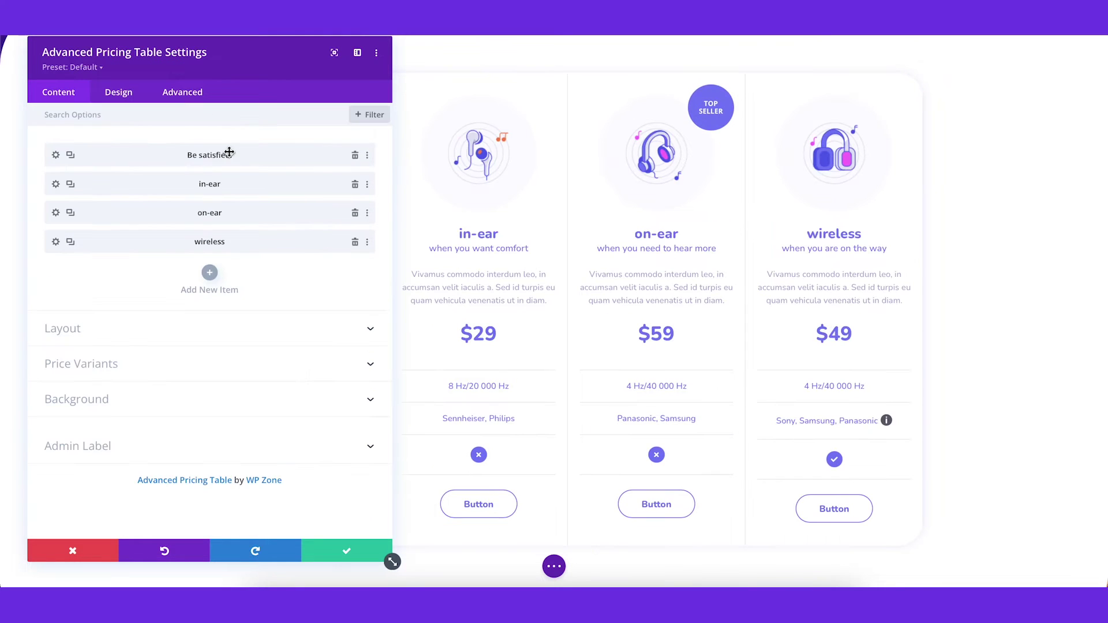
- Move Be satisfied to the end, swap wireless and on-ear, and use a Plan A/B toggle for variants
{"action": "left_click_drag", "start_coordinate": [227, 152], "coordinate": [243, 263]}
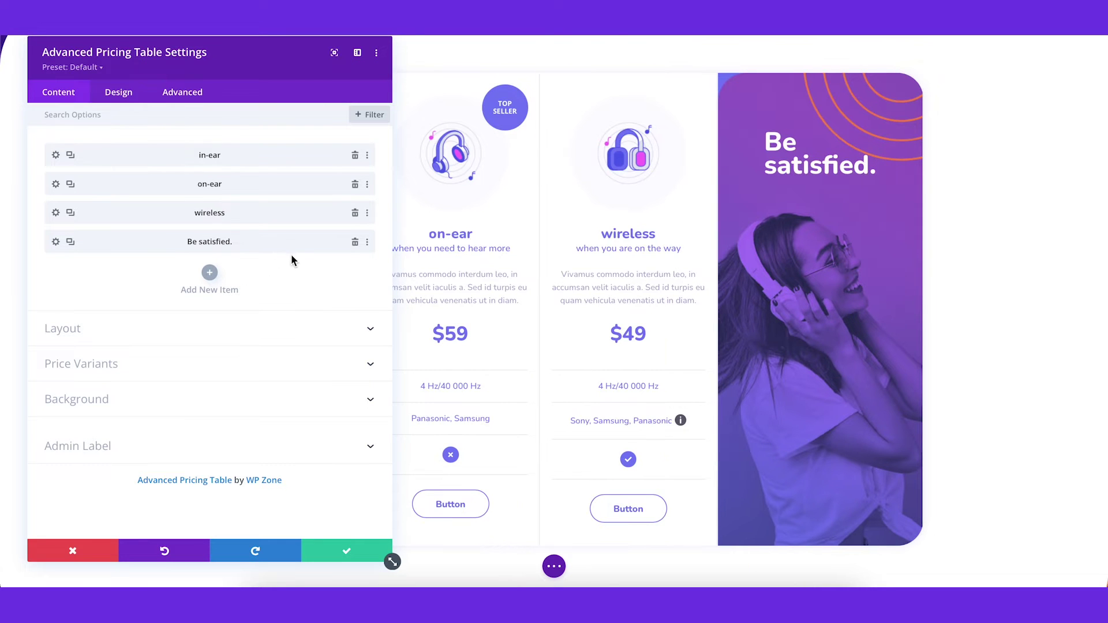
{"action": "left_click_drag", "start_coordinate": [274, 218], "coordinate": [281, 175]}
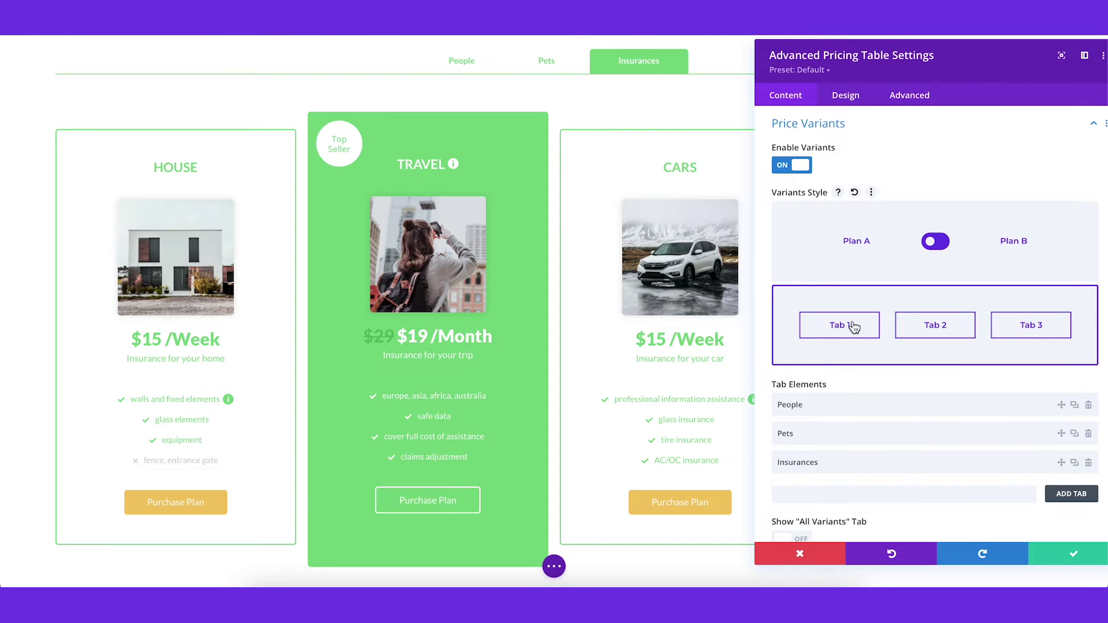
{"action": "left_click", "coordinate": [855, 266]}
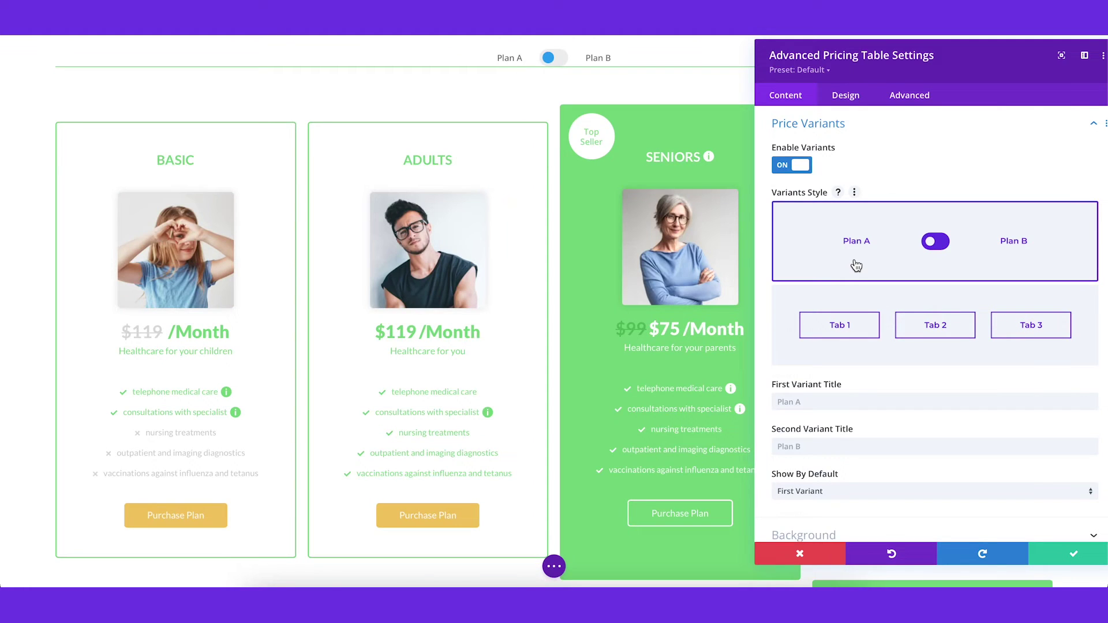
{"action": "left_click", "coordinate": [803, 102]}
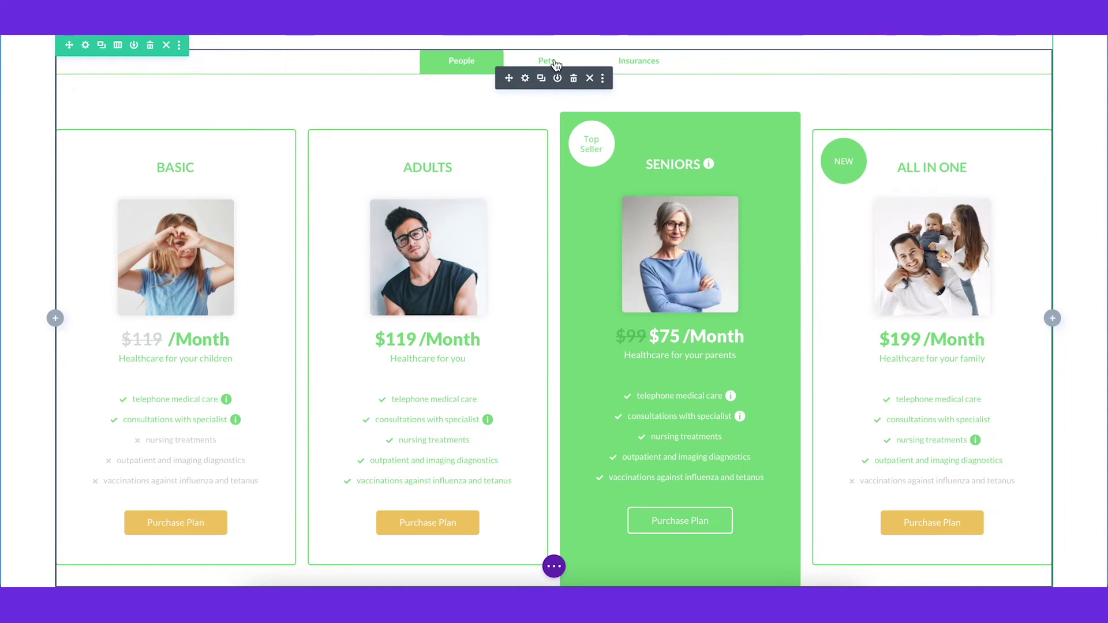
- Preview the Pets and Insurances tabs of the healthcare table
{"action": "left_click", "coordinate": [554, 62]}
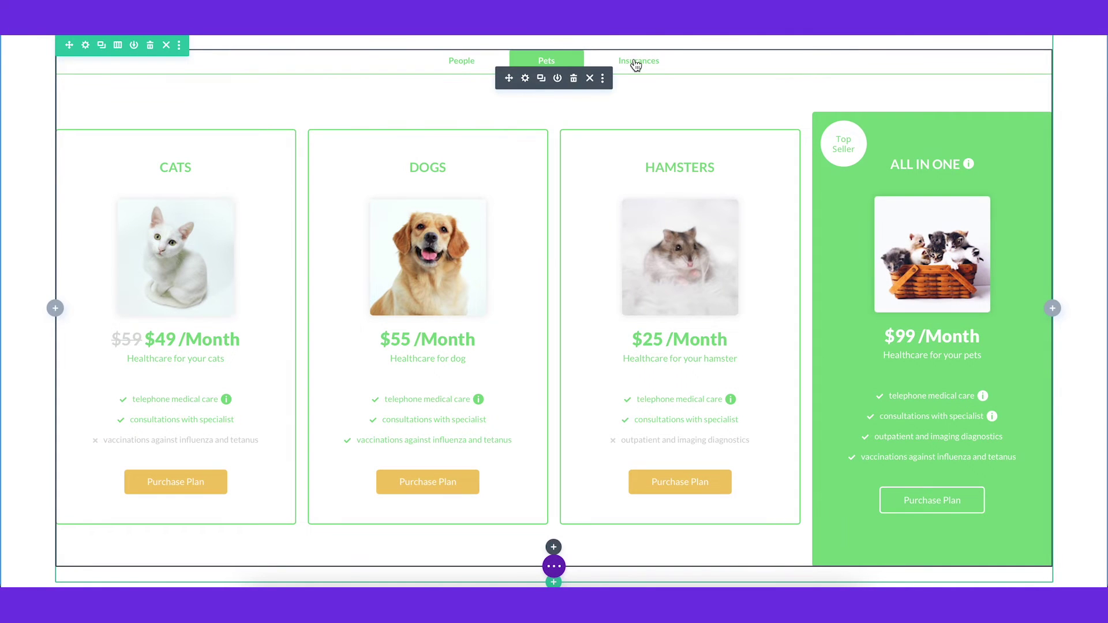
{"action": "left_click", "coordinate": [635, 62]}
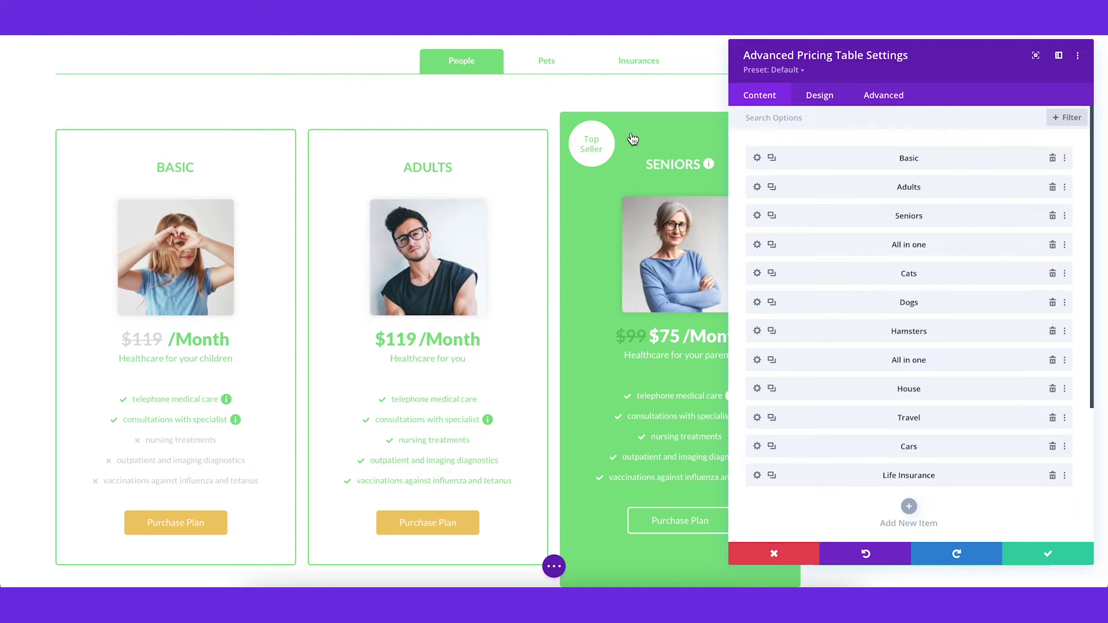
- Reassign the Basic card from the People tab to Insurances and view that tab's cards
{"action": "left_click", "coordinate": [758, 159]}
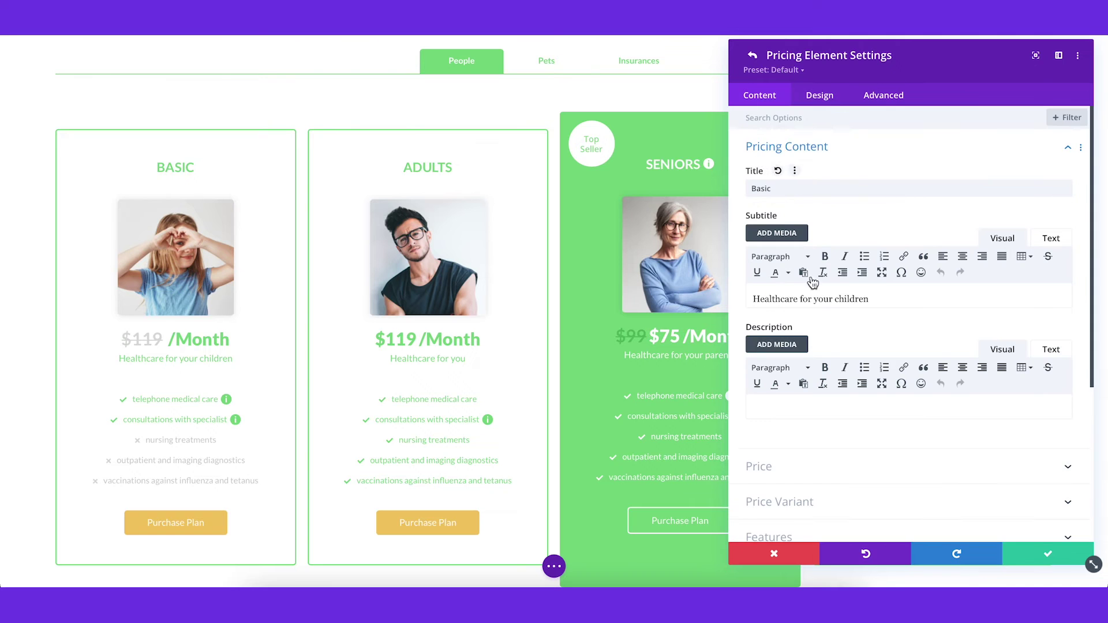
{"action": "scroll", "coordinate": [824, 303], "scroll_direction": "down", "scroll_amount": 5}
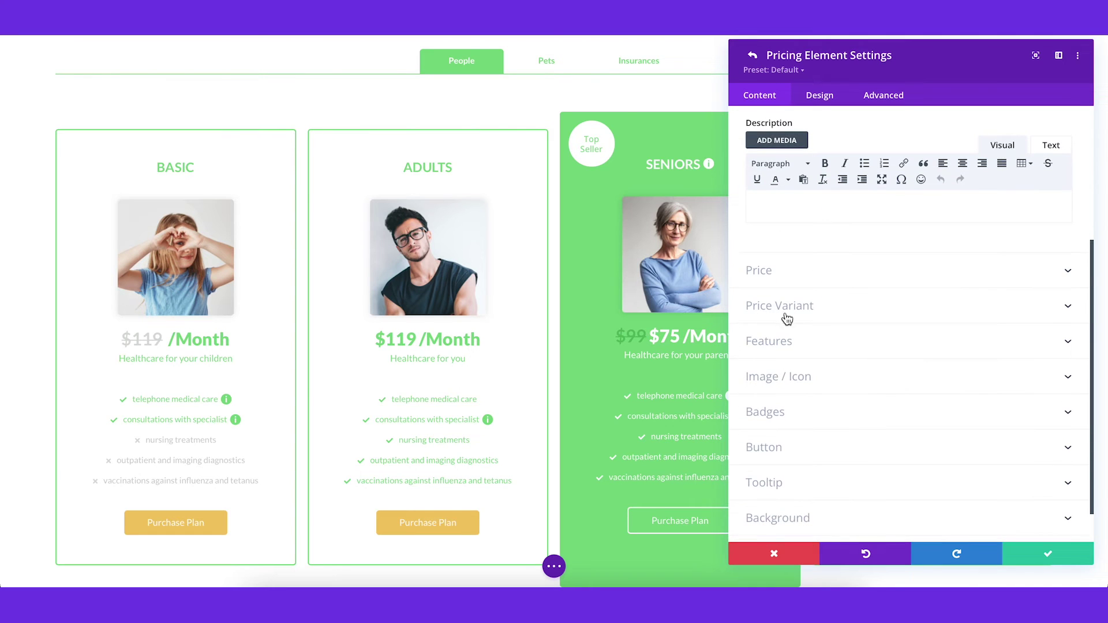
{"action": "left_click", "coordinate": [787, 317]}
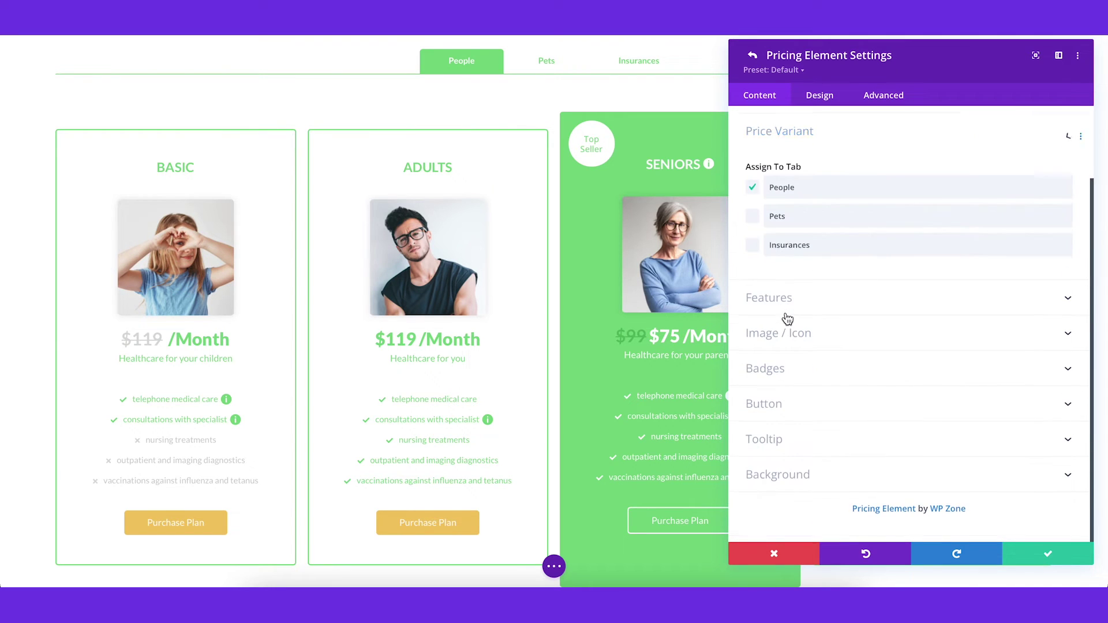
{"action": "left_click", "coordinate": [754, 190]}
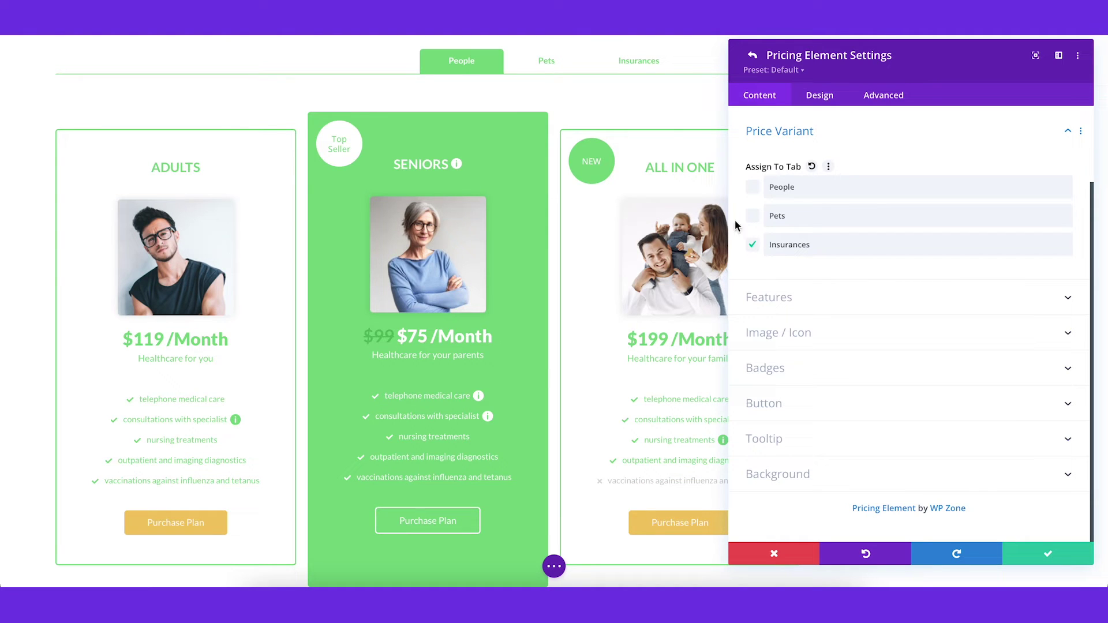
{"action": "left_click", "coordinate": [641, 65]}
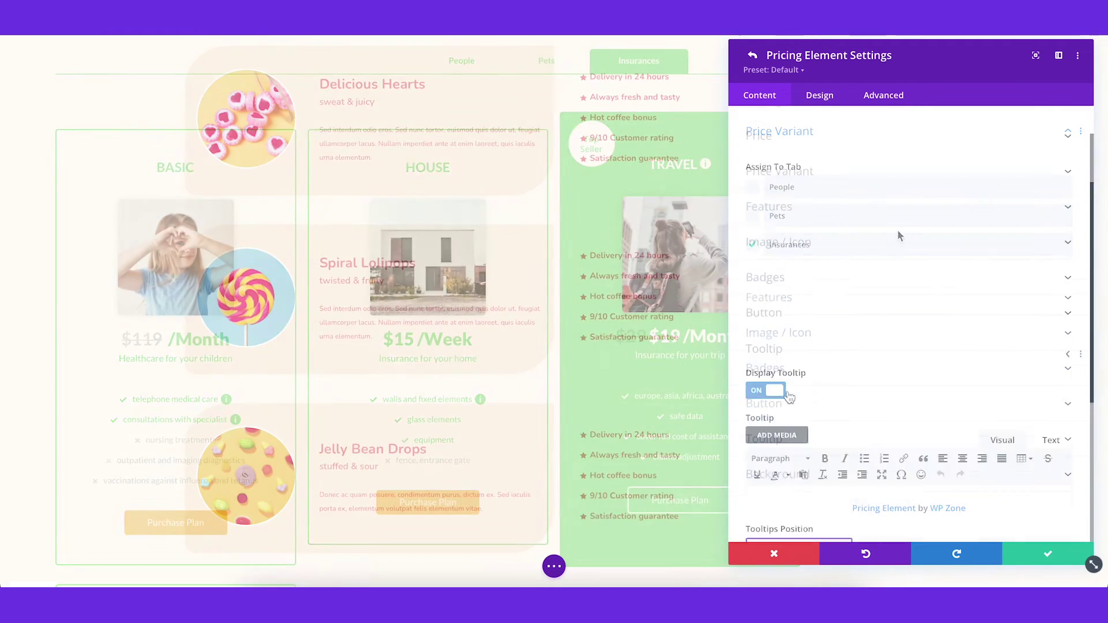
- Choose the tooltip position and enter the text 'tooltip description' for Delicious Hearts
{"action": "left_click", "coordinate": [933, 378]}
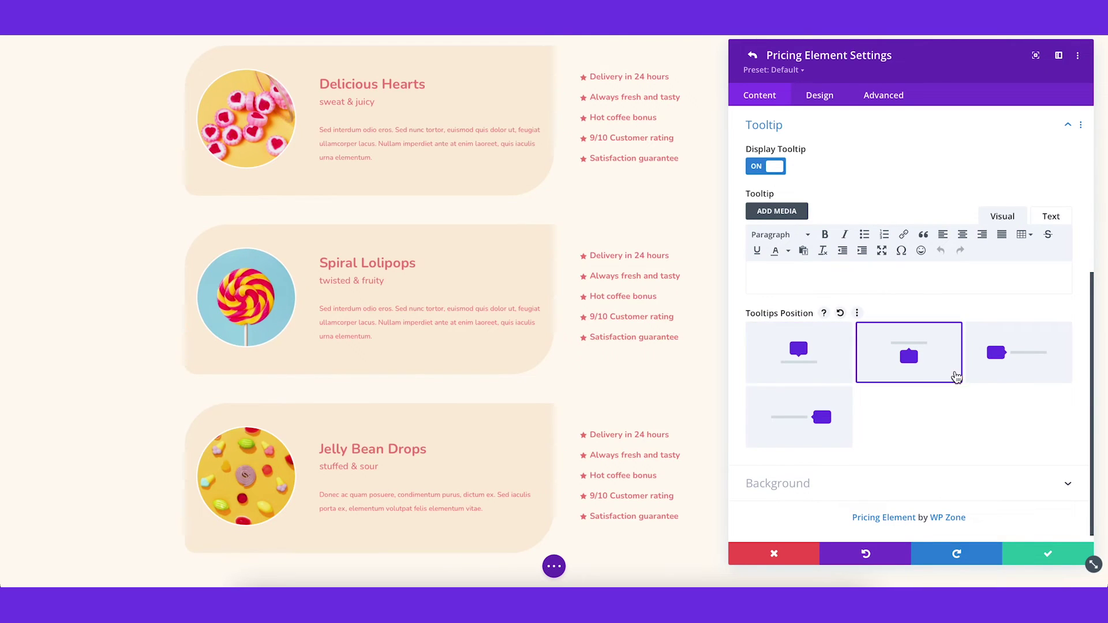
{"action": "left_click", "coordinate": [818, 418]}
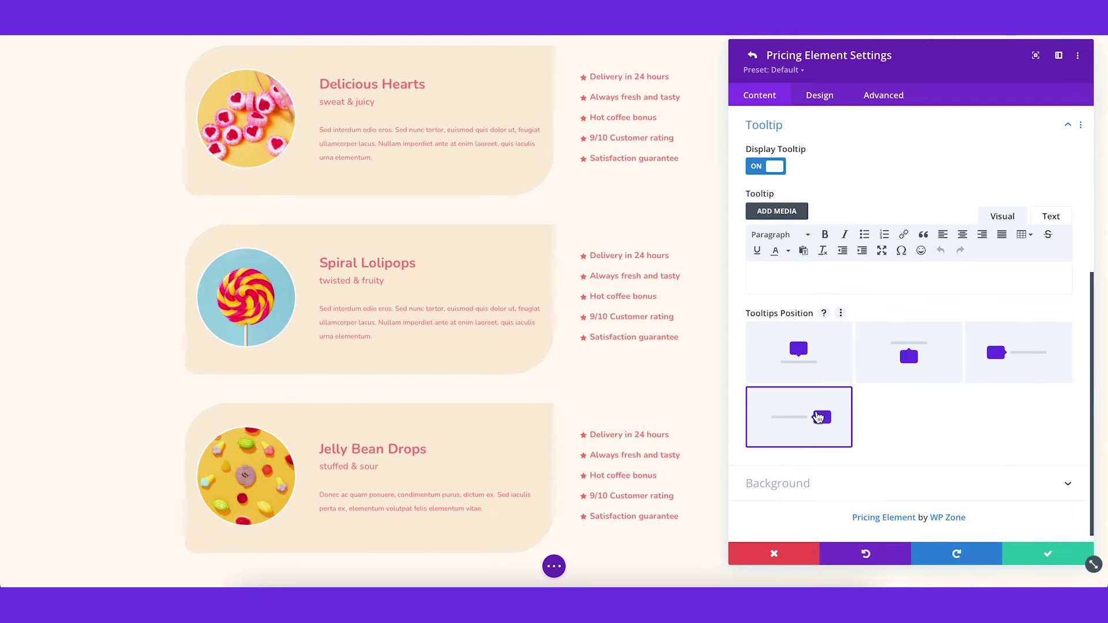
{"action": "left_click", "coordinate": [770, 277]}
{"action": "type", "text": "too"}
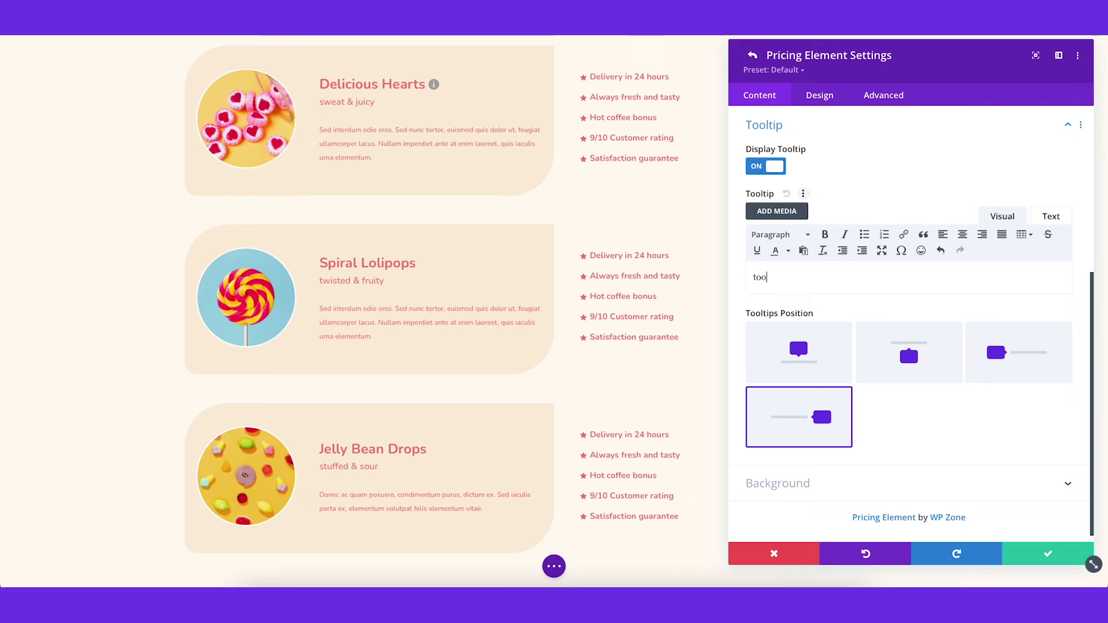
{"action": "type", "text": "ltip descr"}
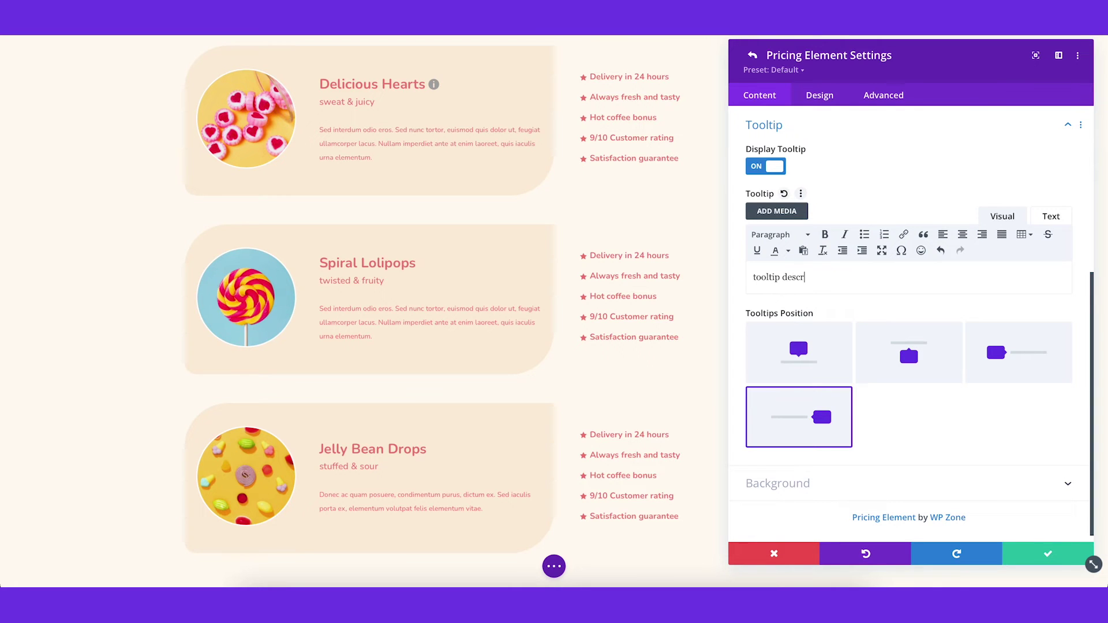
{"action": "type", "text": "iption"}
- Give the tooltip a lighter purple background and a 6px arrow
{"action": "left_click", "coordinate": [819, 95]}
{"action": "left_click", "coordinate": [756, 179]}
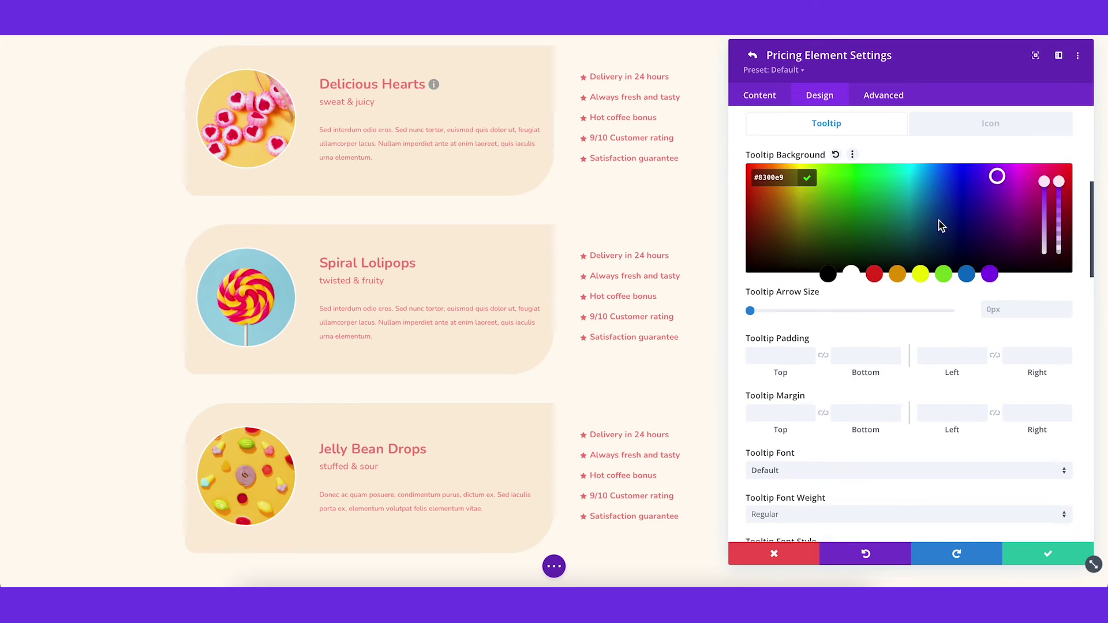
{"action": "left_click_drag", "start_coordinate": [1047, 208], "coordinate": [1048, 234]}
{"action": "left_click", "coordinate": [770, 247]}
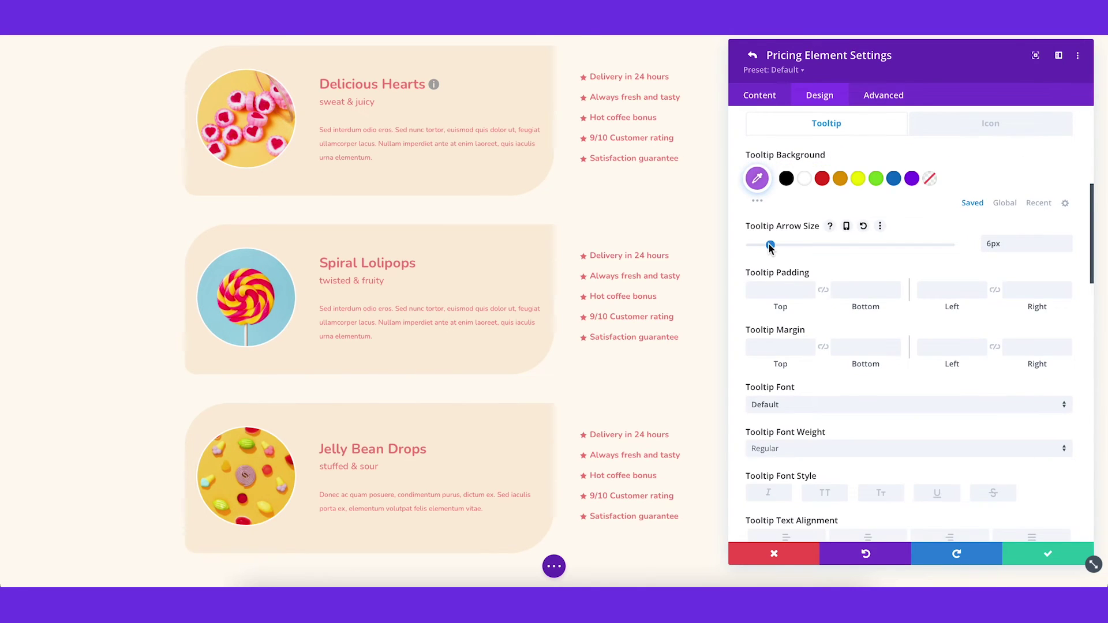
{"action": "scroll", "coordinate": [787, 346], "scroll_direction": "down", "scroll_amount": 3}
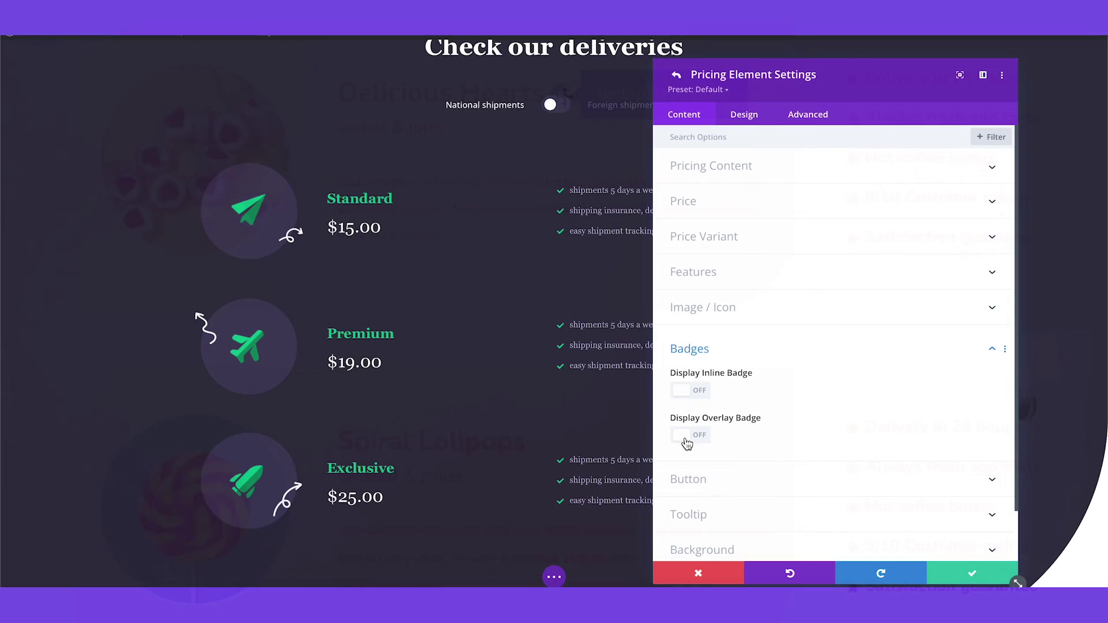
- Turn on Standard's Top Seller overlay badge and a Best price inline badge
{"action": "left_click", "coordinate": [687, 439]}
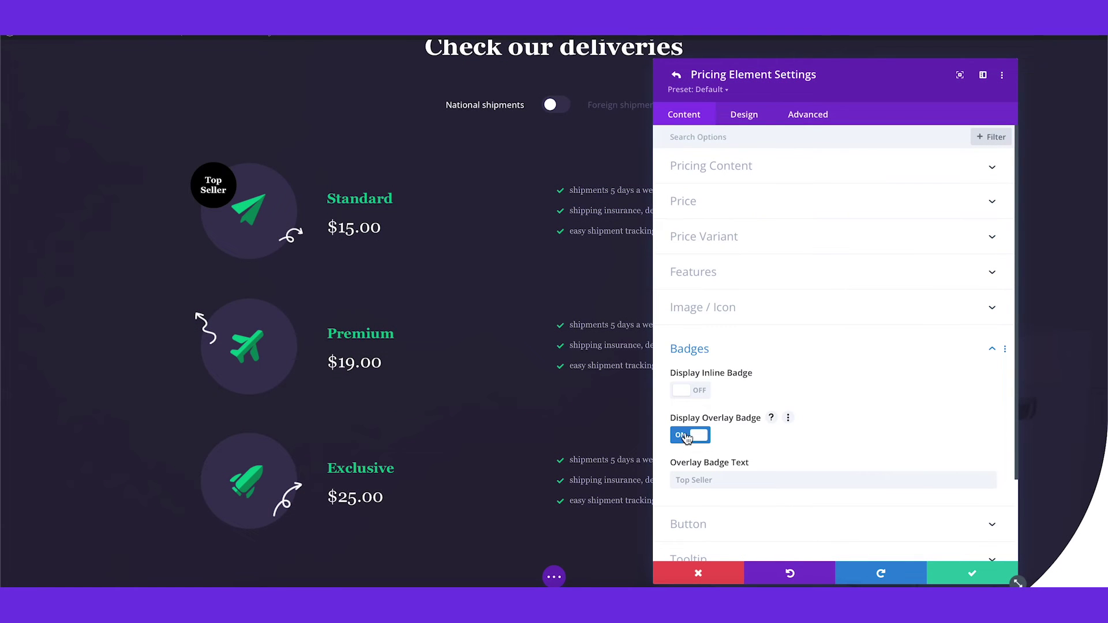
{"action": "left_click", "coordinate": [696, 394]}
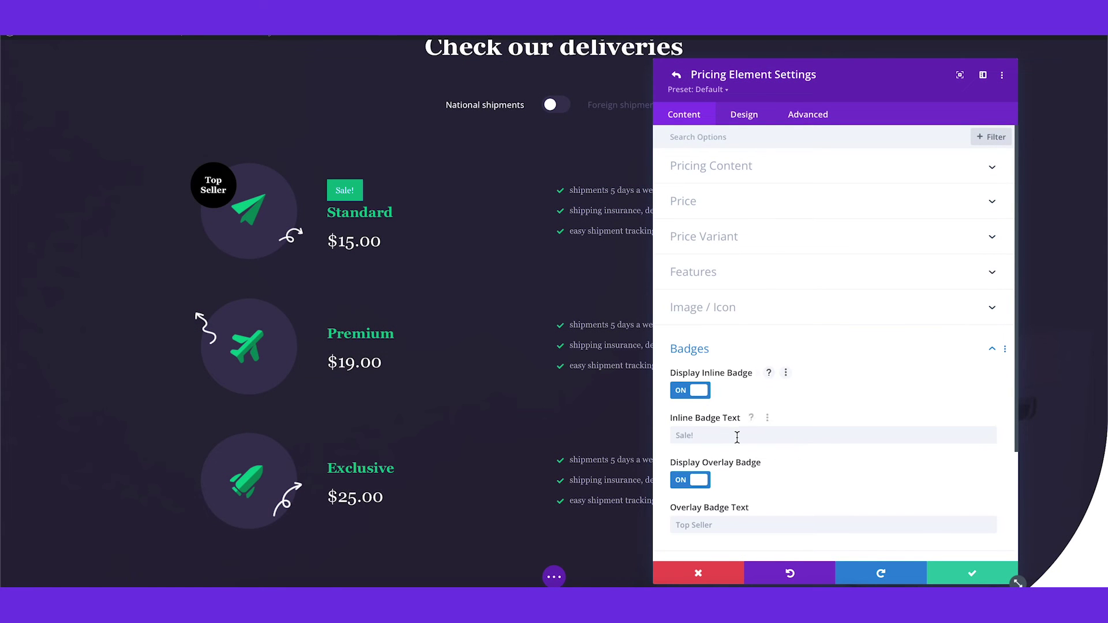
{"action": "type", "text": "Best pri"}
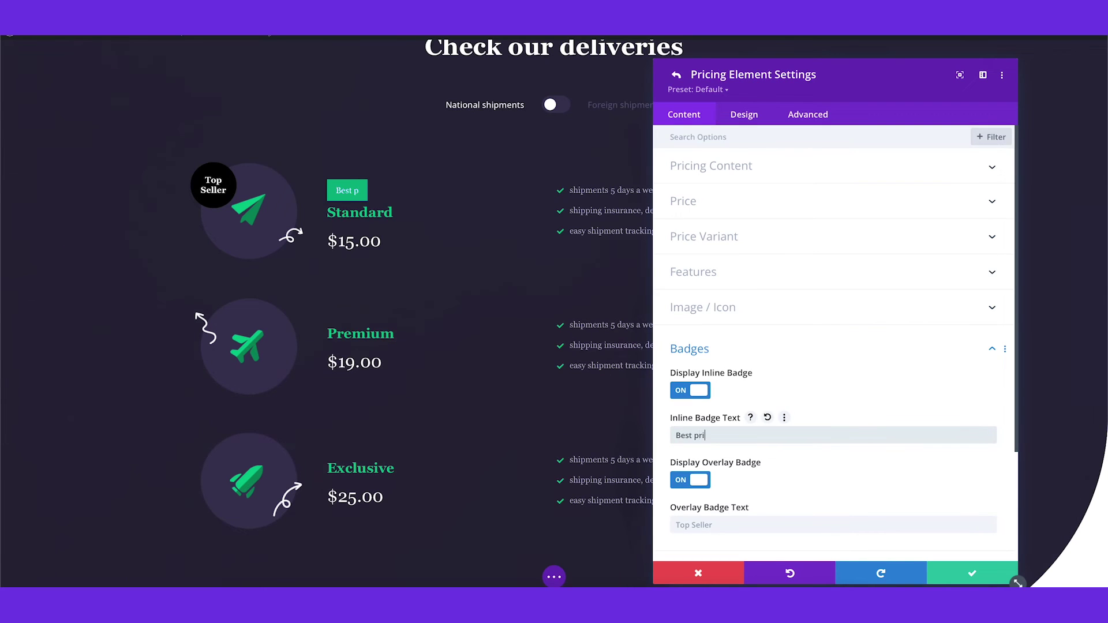
{"action": "type", "text": "ce"}
{"action": "left_click", "coordinate": [746, 114]}
- Widen the Best price inline badge and give it a soft box shadow
{"action": "left_click_drag", "start_coordinate": [764, 321], "coordinate": [871, 304]}
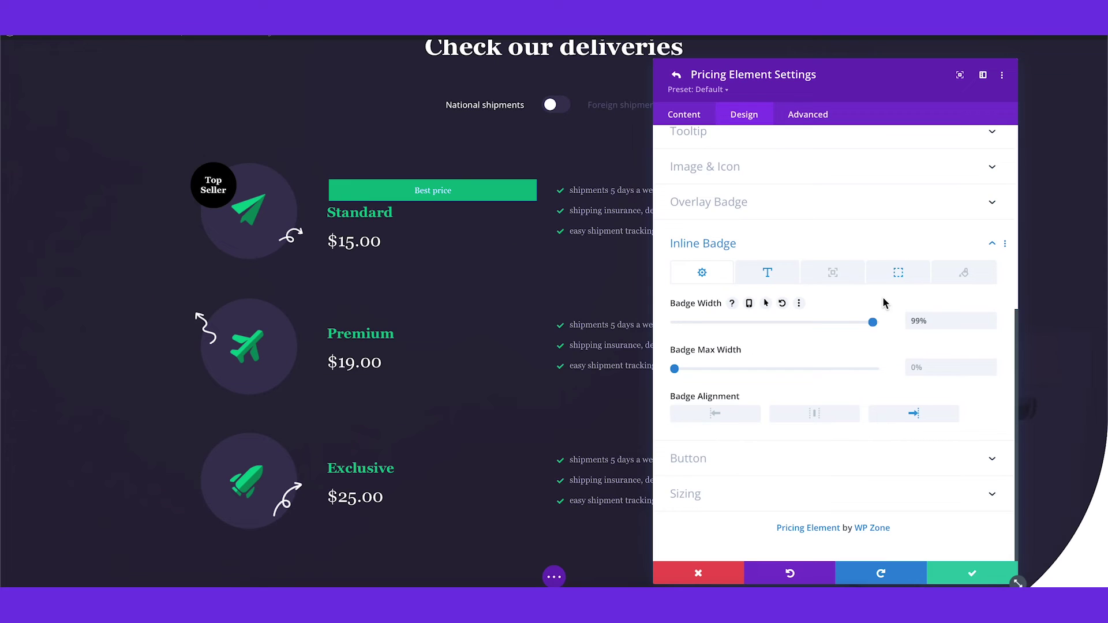
{"action": "left_click", "coordinate": [896, 275]}
{"action": "scroll", "coordinate": [799, 342], "scroll_direction": "down", "scroll_amount": 1}
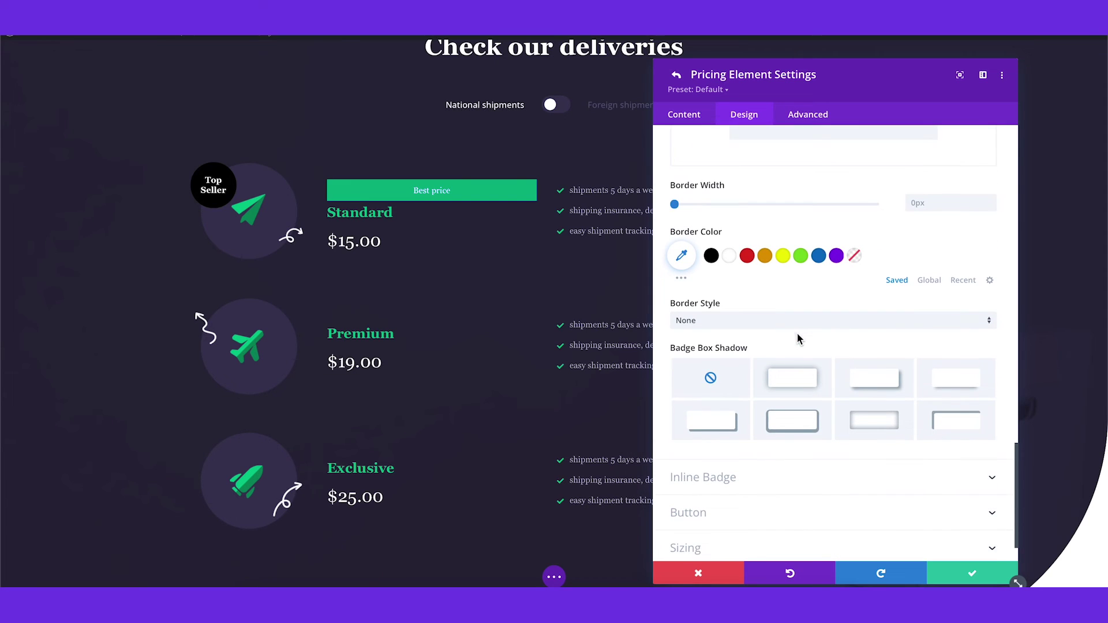
{"action": "left_click", "coordinate": [792, 379]}
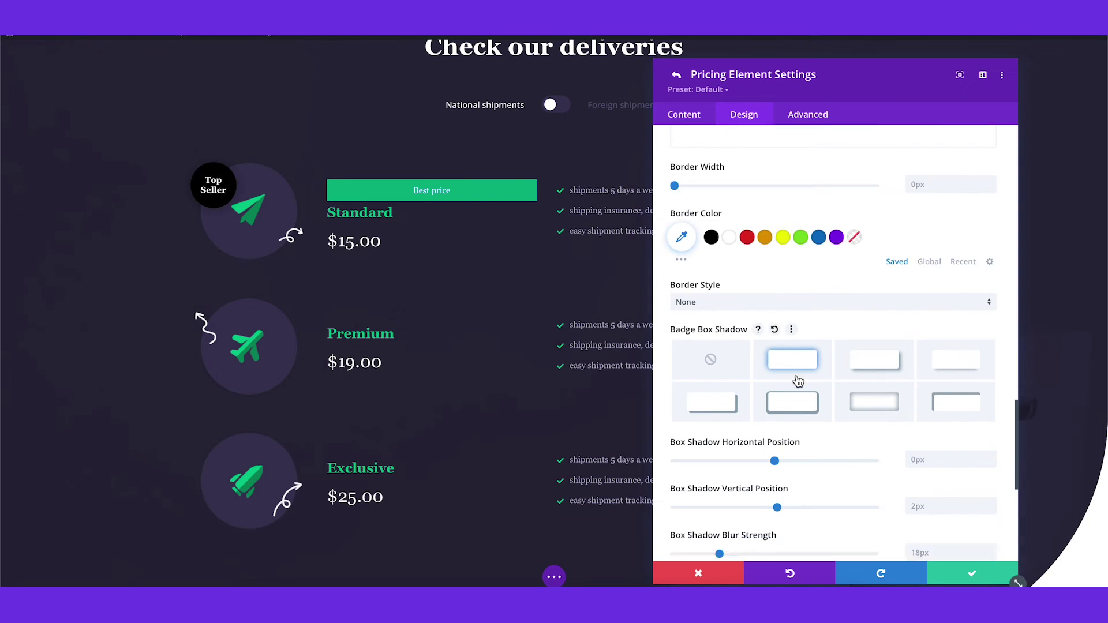
{"action": "left_click", "coordinate": [698, 132]}
- In the table Layout options, change the Top Seller overlay badge to a rectangular label style
{"action": "left_click", "coordinate": [677, 77]}
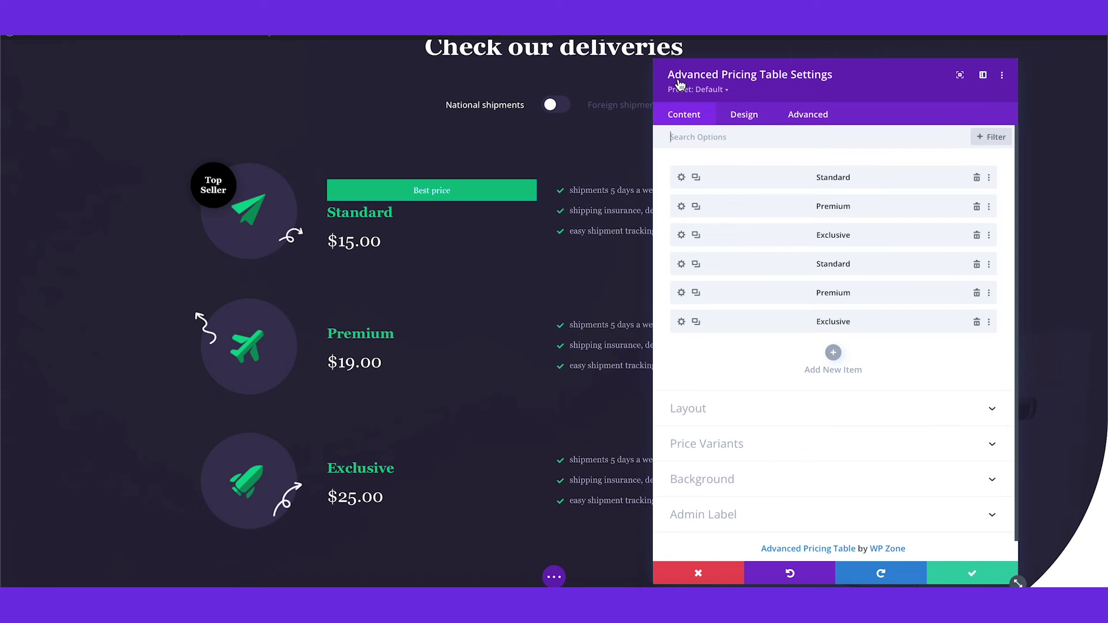
{"action": "left_click", "coordinate": [761, 408]}
{"action": "left_click", "coordinate": [726, 316]}
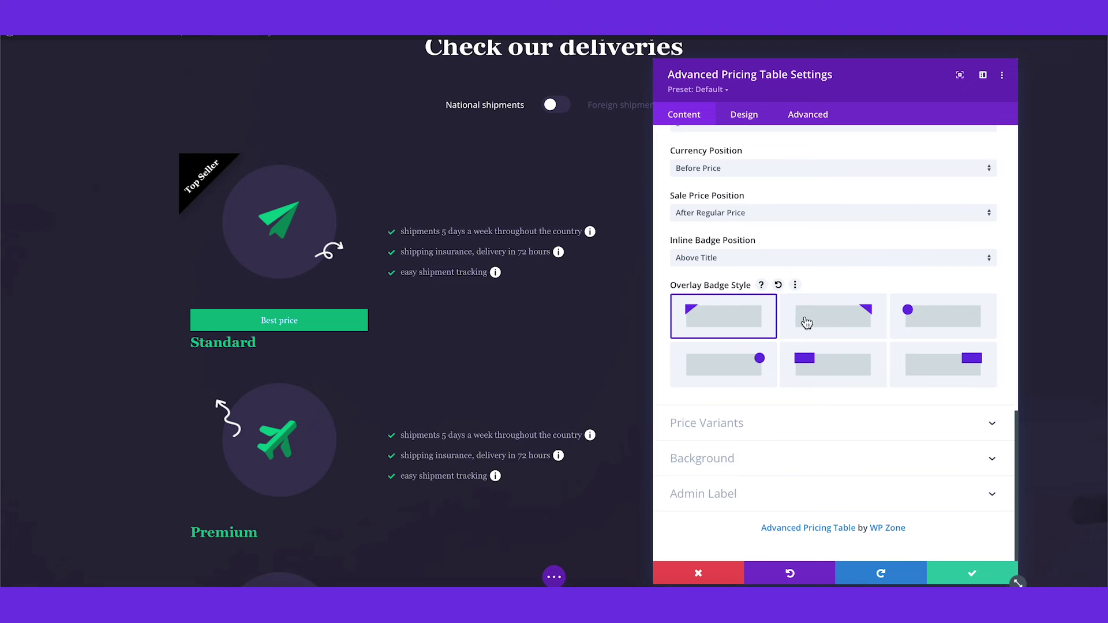
{"action": "left_click", "coordinate": [828, 361]}
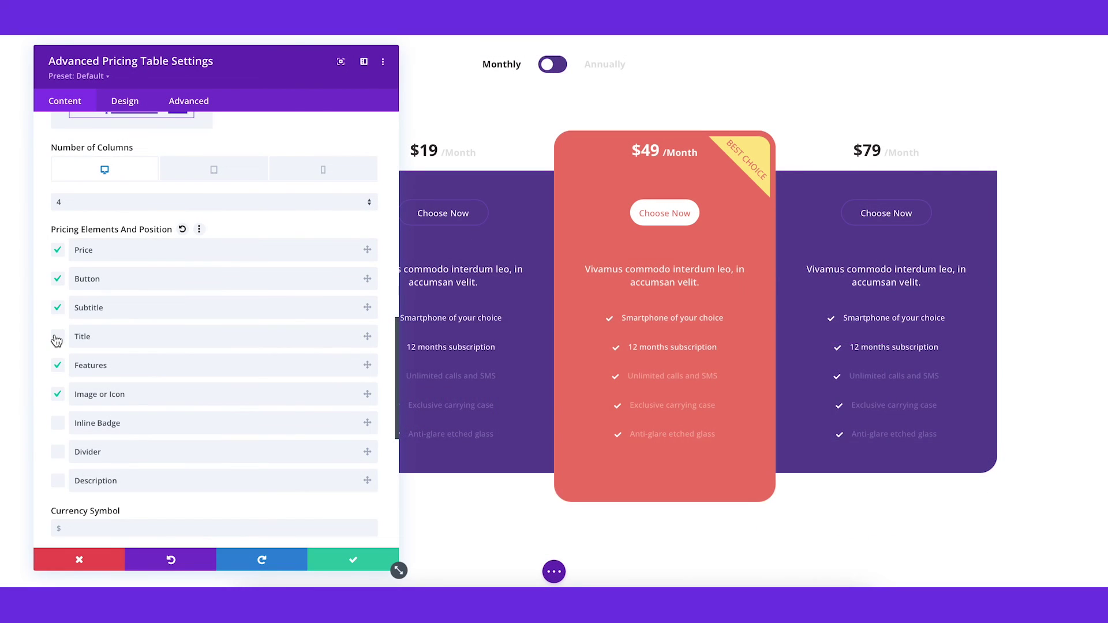
- Show plan titles directly under the prices and switch the currency symbol to EUR
{"action": "left_click", "coordinate": [57, 338]}
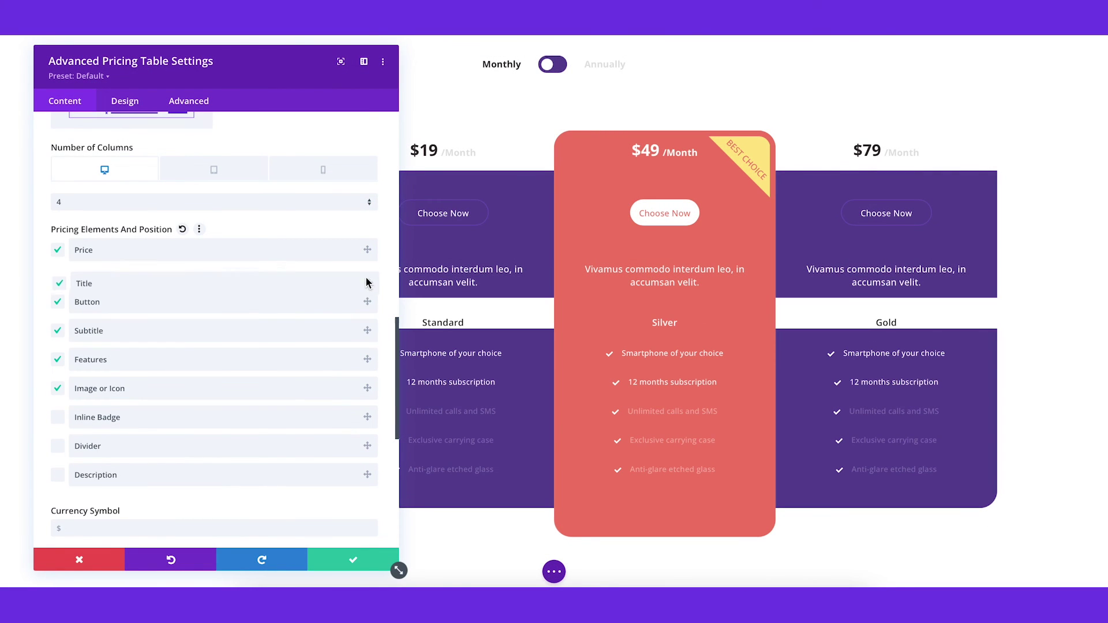
{"action": "left_click_drag", "start_coordinate": [365, 335], "coordinate": [367, 274]}
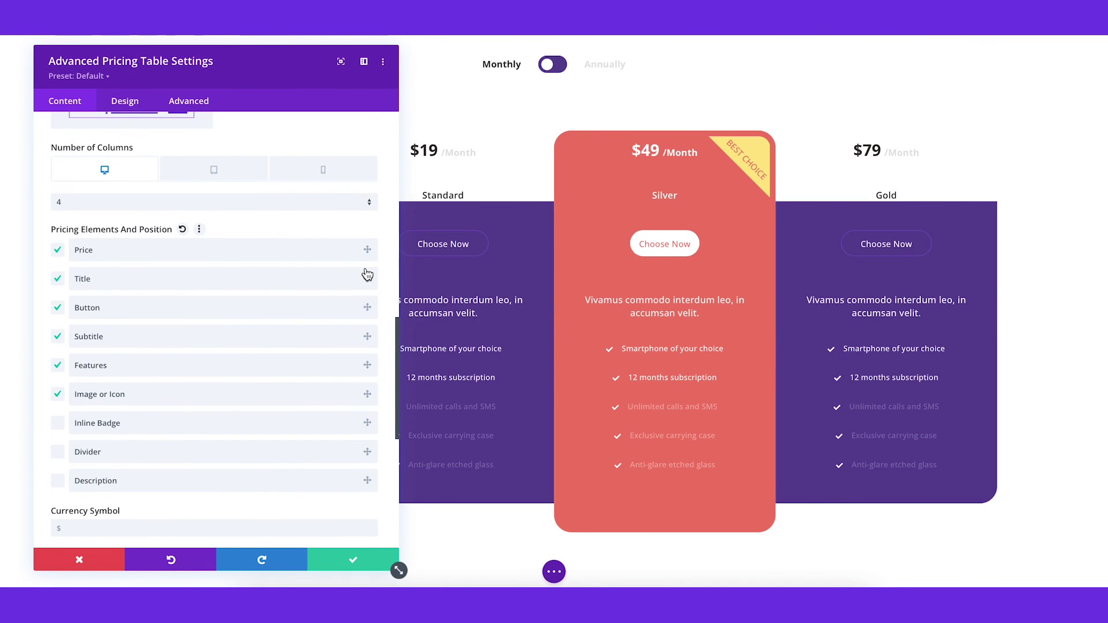
{"action": "scroll", "coordinate": [89, 353], "scroll_direction": "down", "scroll_amount": 3}
{"action": "left_click", "coordinate": [77, 286]}
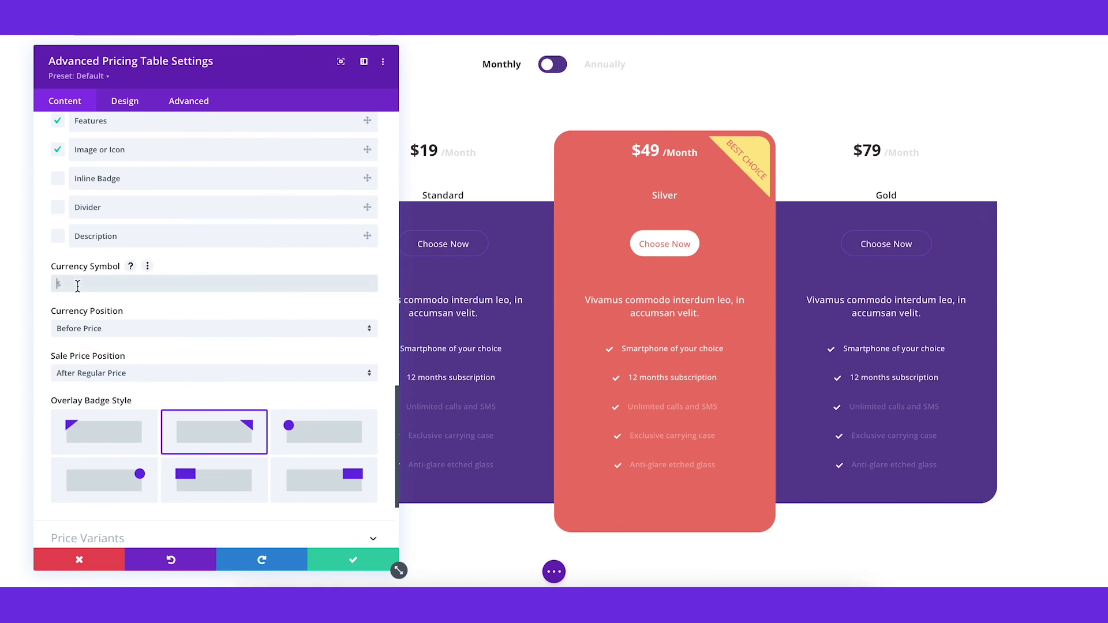
{"action": "type", "text": "€UR"}
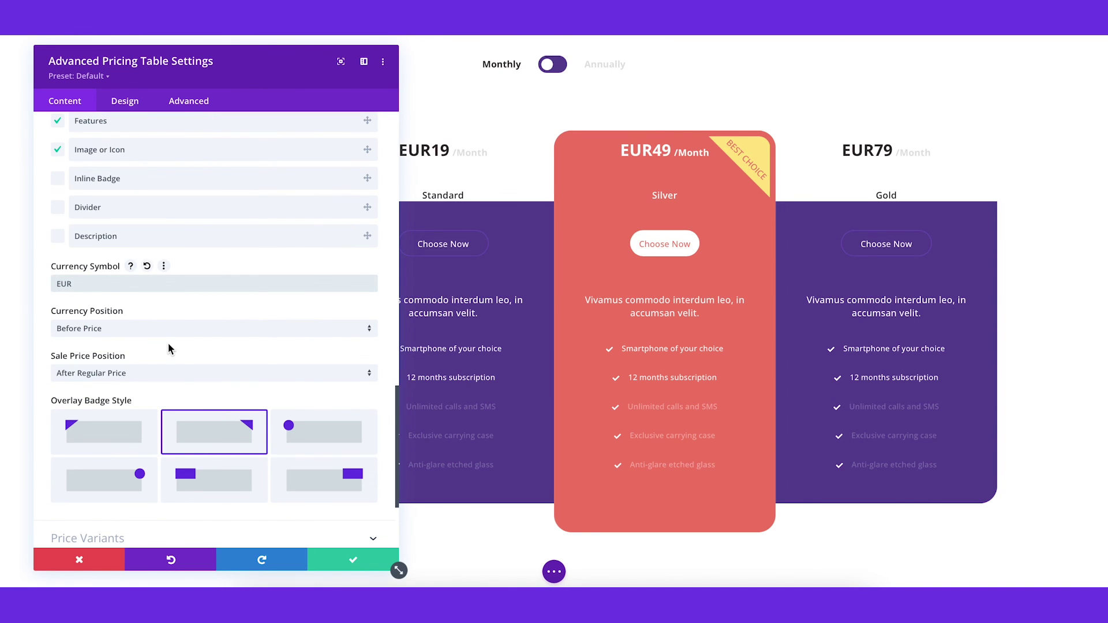
{"action": "scroll", "coordinate": [169, 348], "scroll_direction": "down", "scroll_amount": 2}
- Make the Best Choice overlay badge circular and widen the horizontal gap to 50px
{"action": "left_click", "coordinate": [131, 368]}
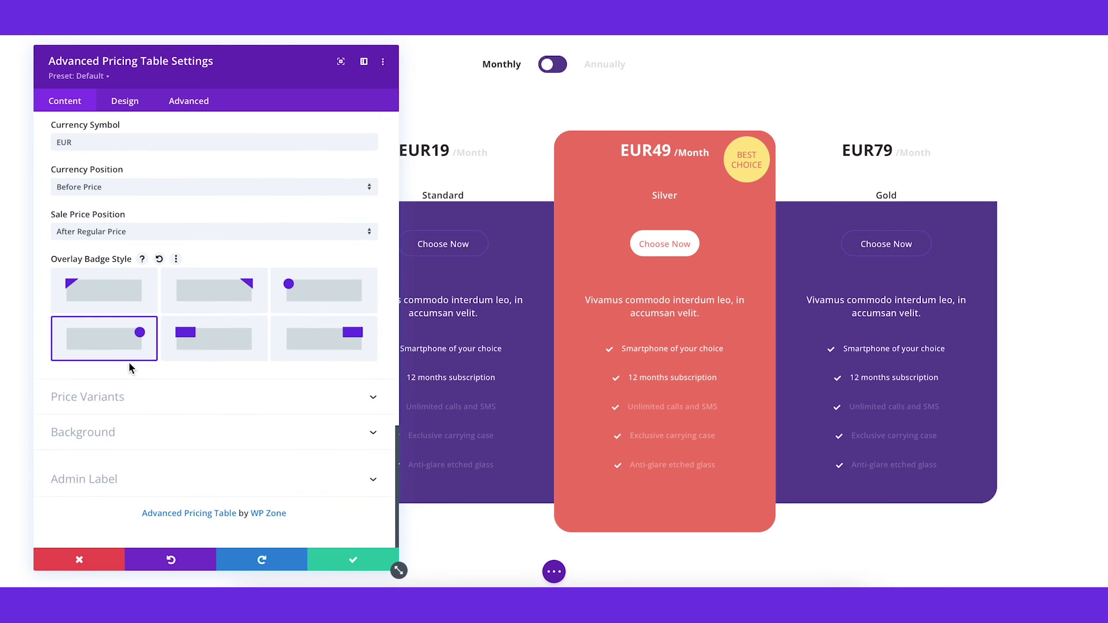
{"action": "left_click", "coordinate": [125, 100]}
{"action": "left_click_drag", "start_coordinate": [92, 276], "coordinate": [155, 276]}
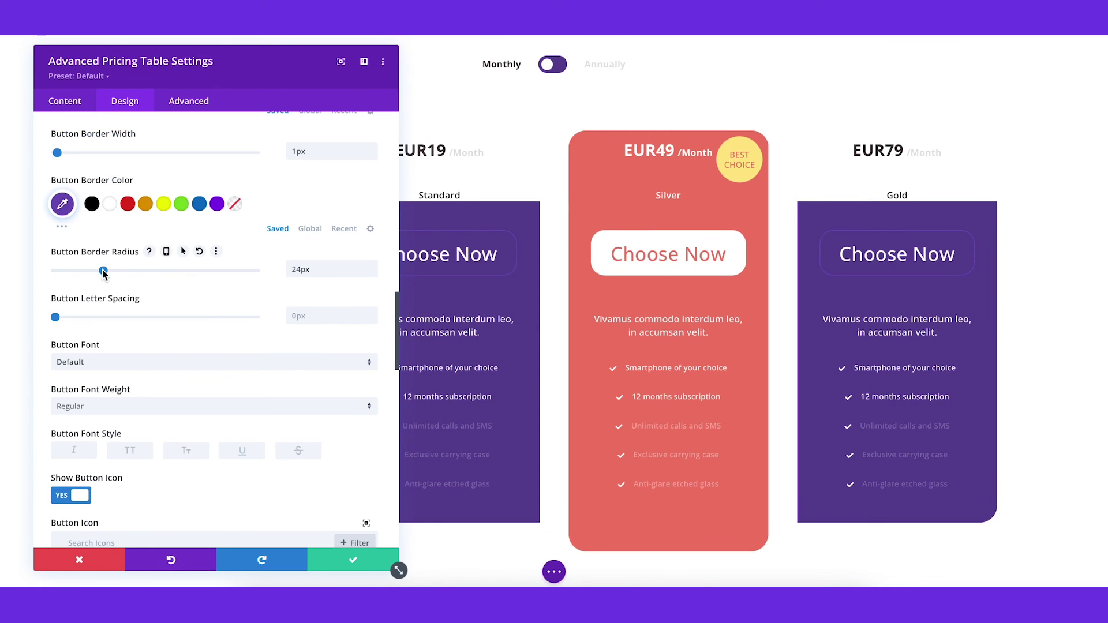
{"action": "scroll", "coordinate": [301, 319], "scroll_direction": "down", "scroll_amount": 3}
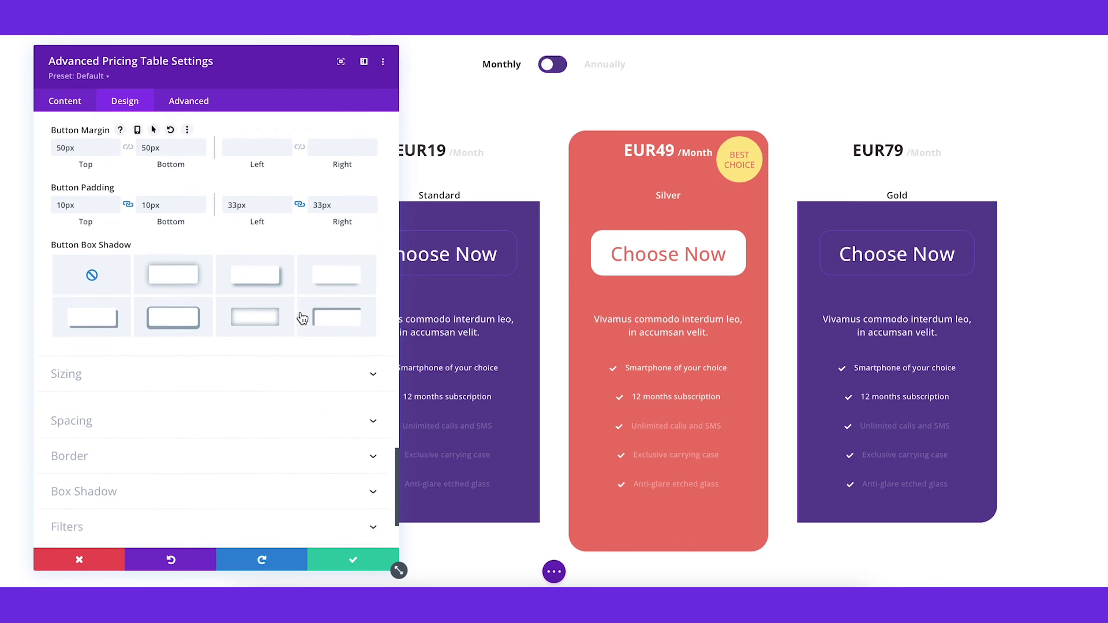
- Give the Choose Now buttons the second box shadow preset for a soft drop shadow
{"action": "left_click", "coordinate": [182, 280]}
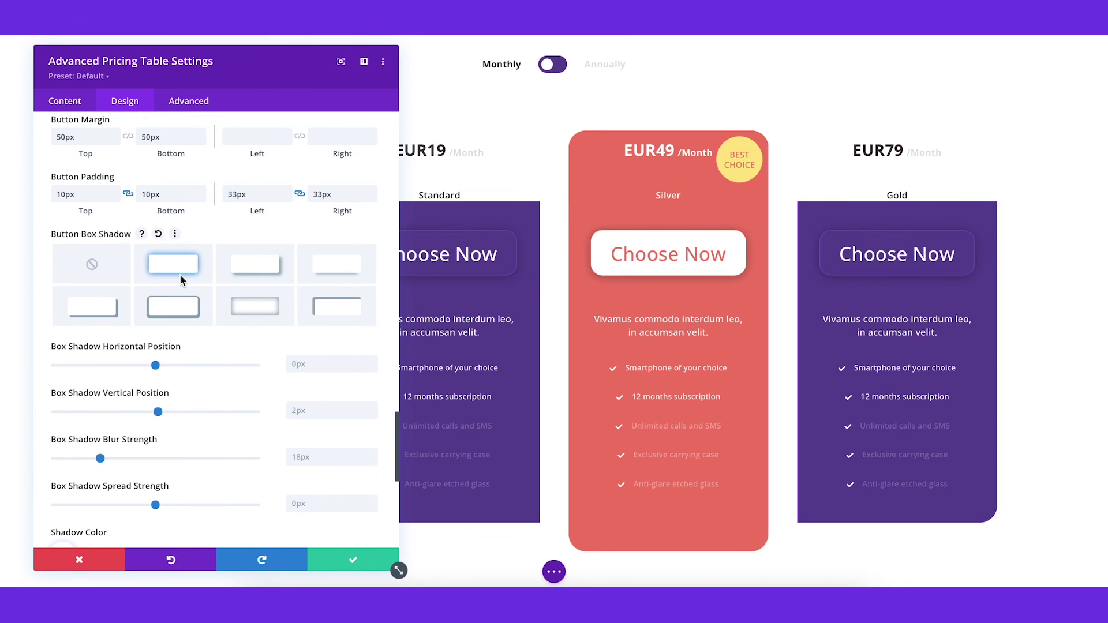